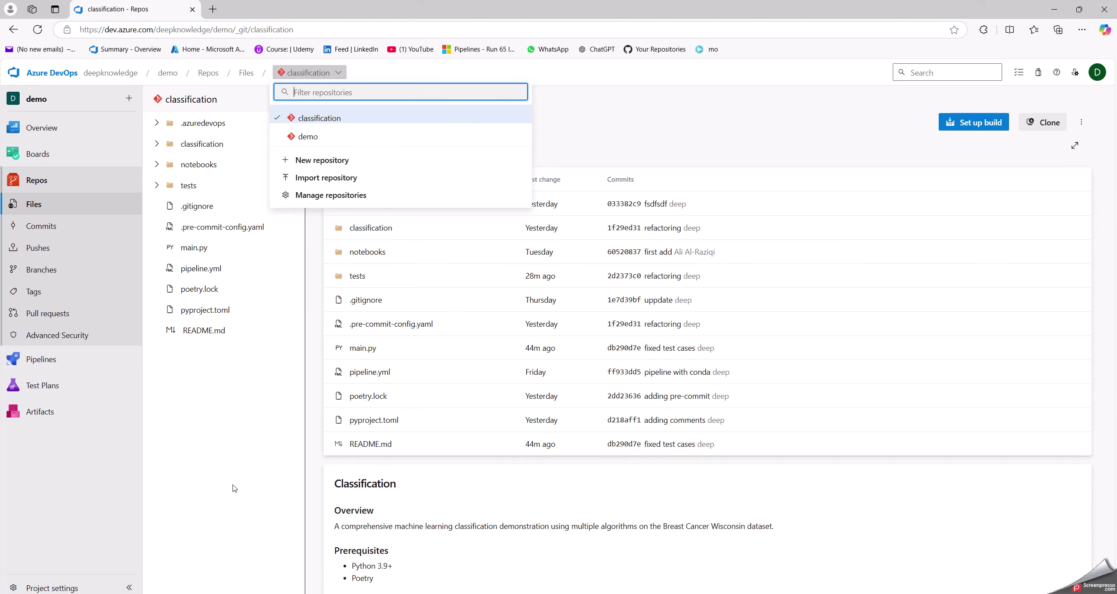
Start a new team named classification in the demo project's settings.
click(76, 587)
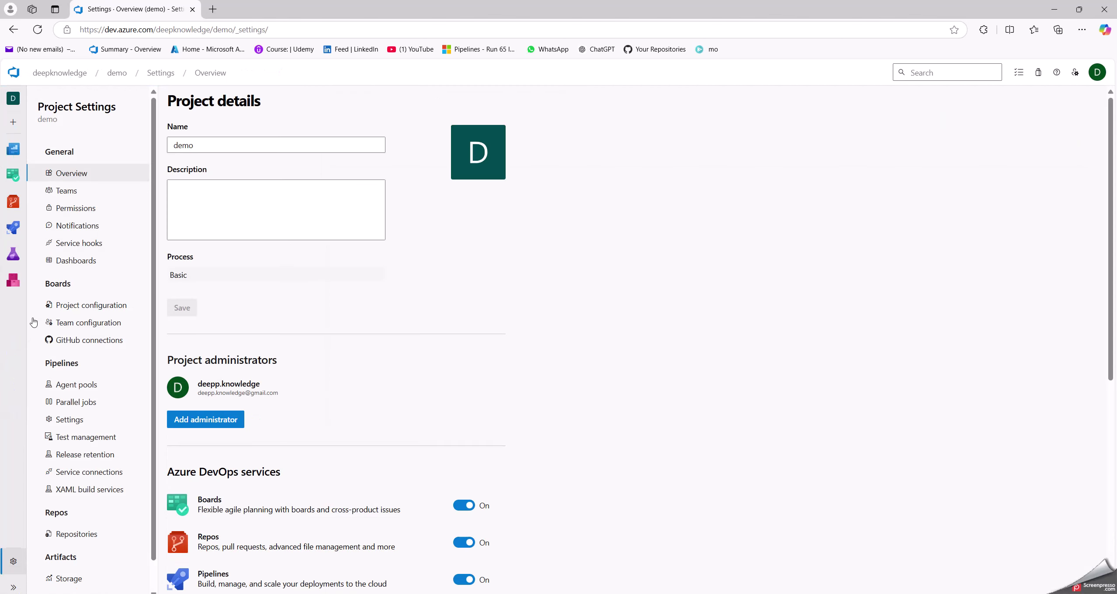
click(63, 192)
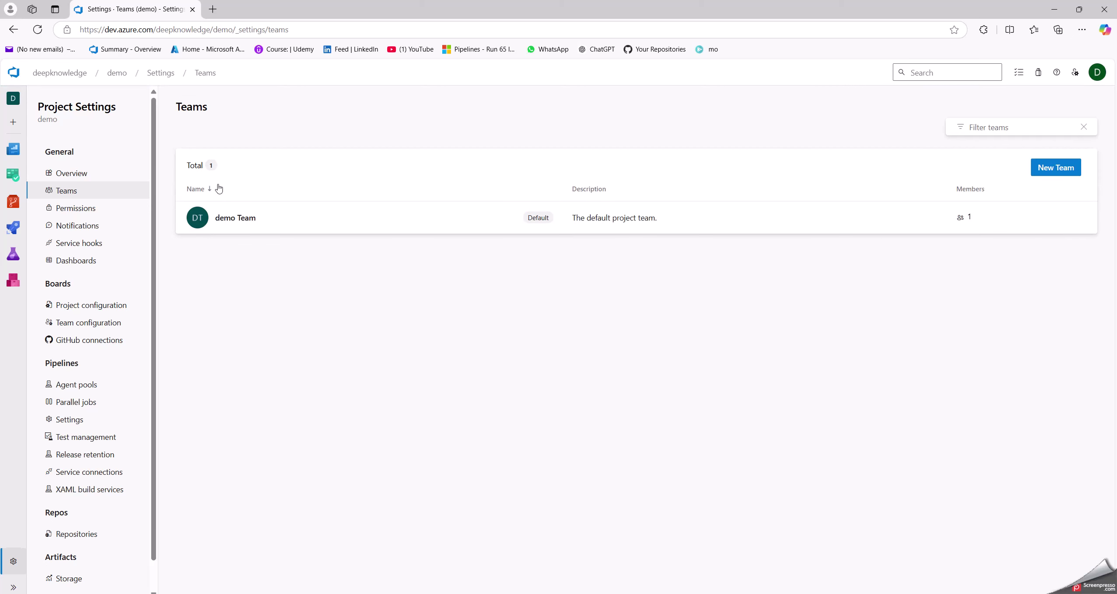
click(1052, 170)
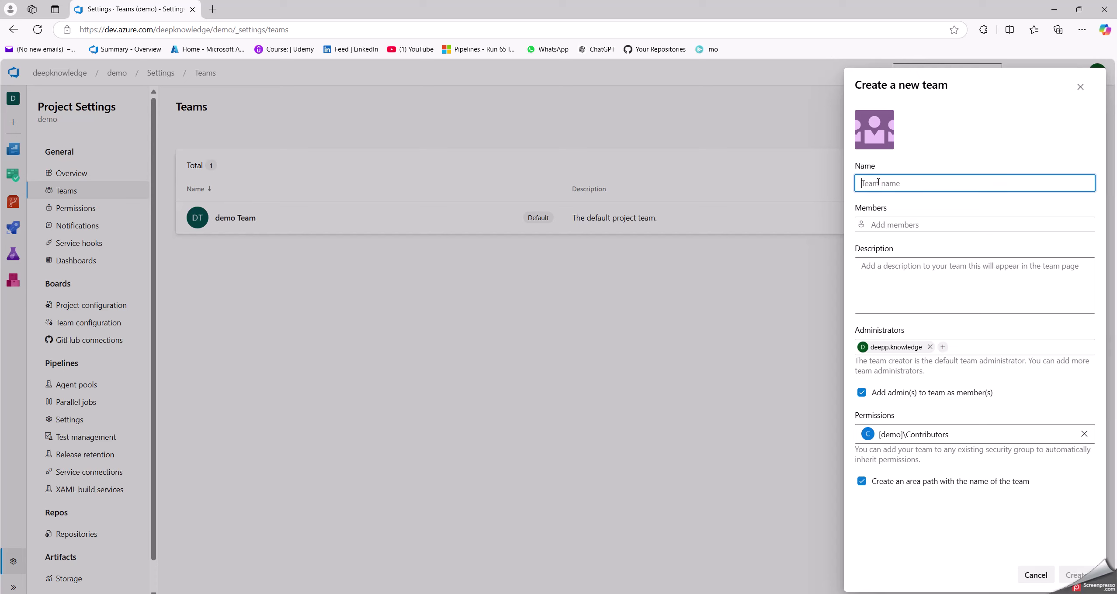
text(classification)
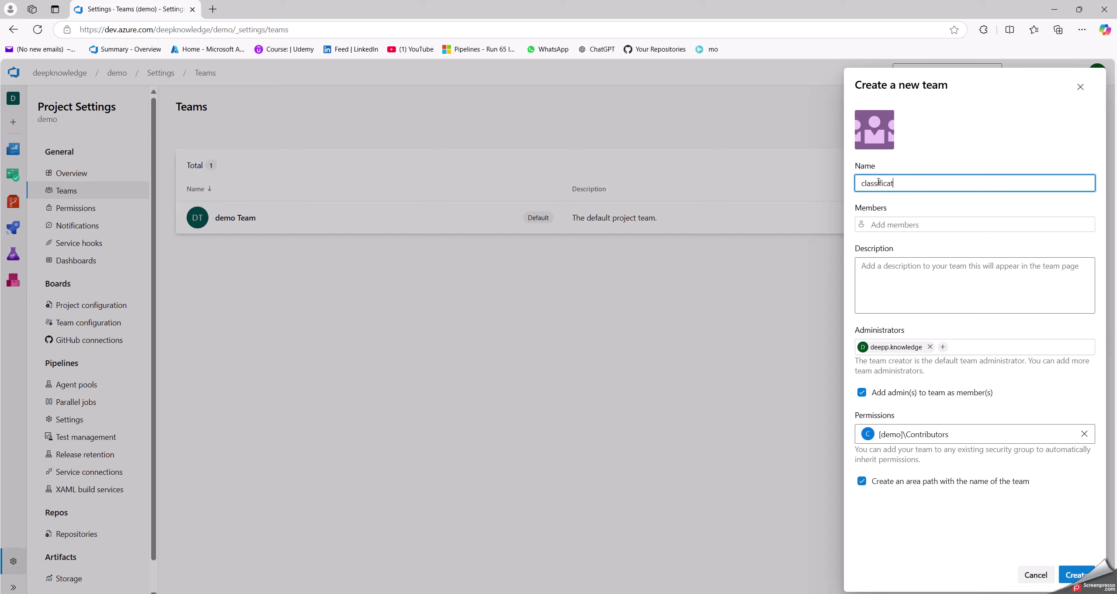
Copy the new team's name, classification, into its description.
click(908, 284)
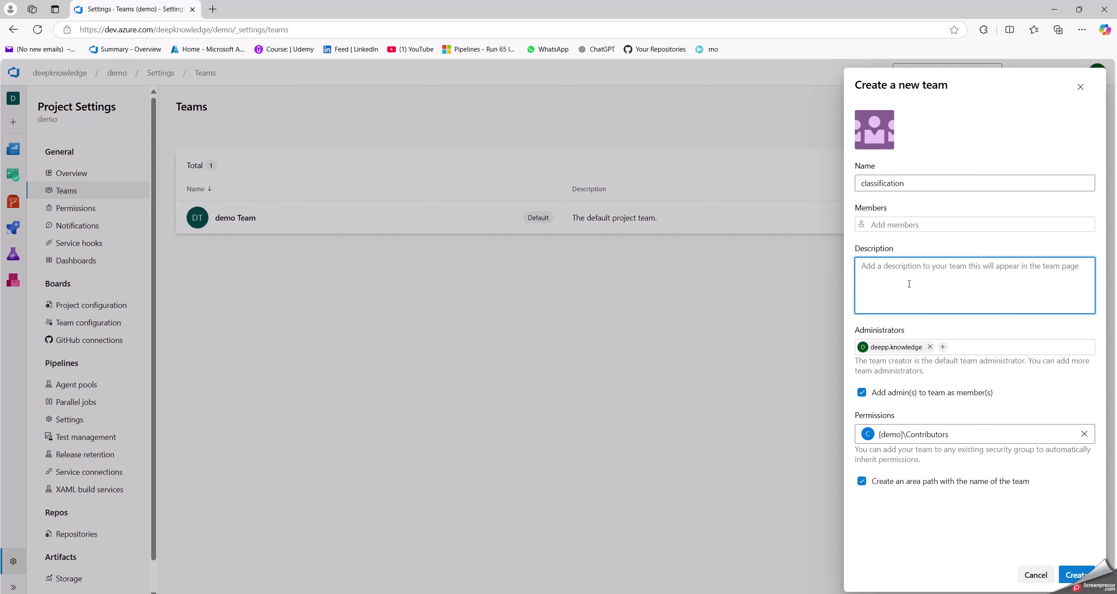
double_click(891, 184)
key(ctrl+c)
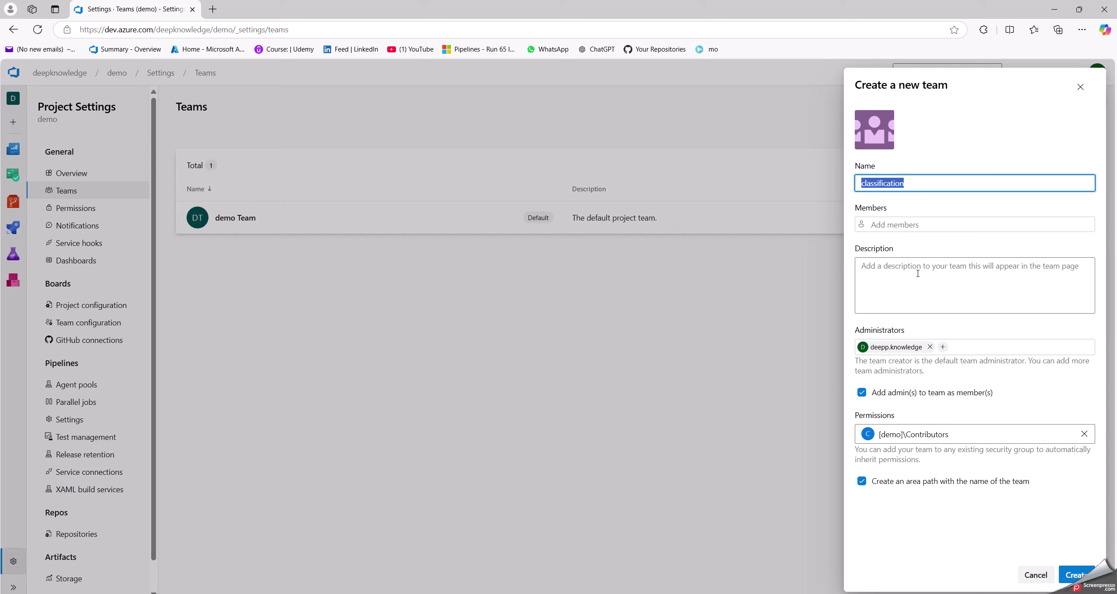
click(917, 274)
key(ctrl+v)
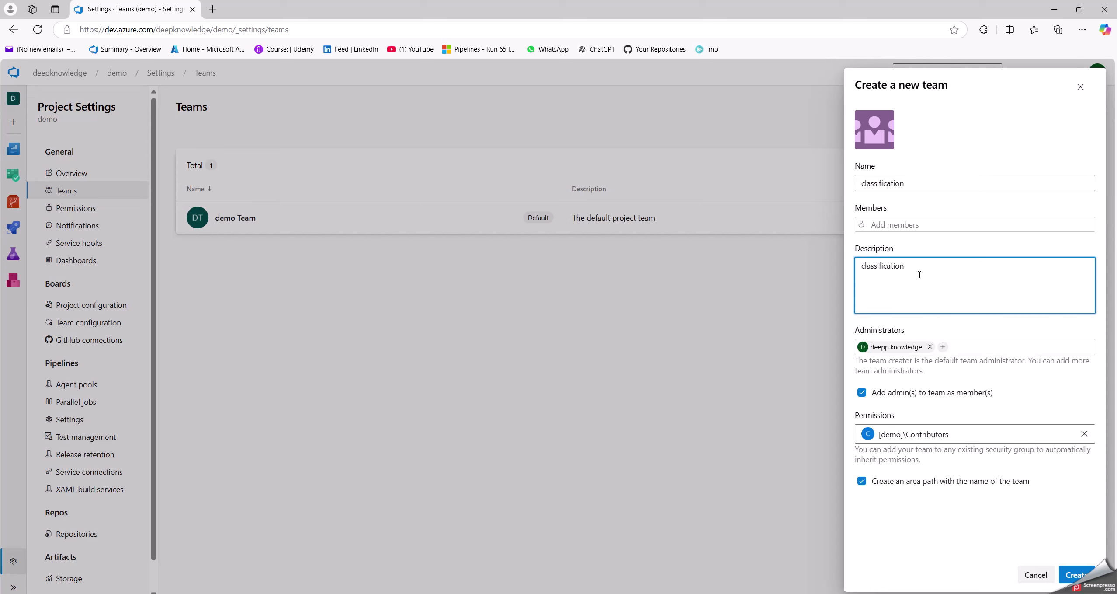
Turn off adding administrators as team members and create the classification team.
click(913, 224)
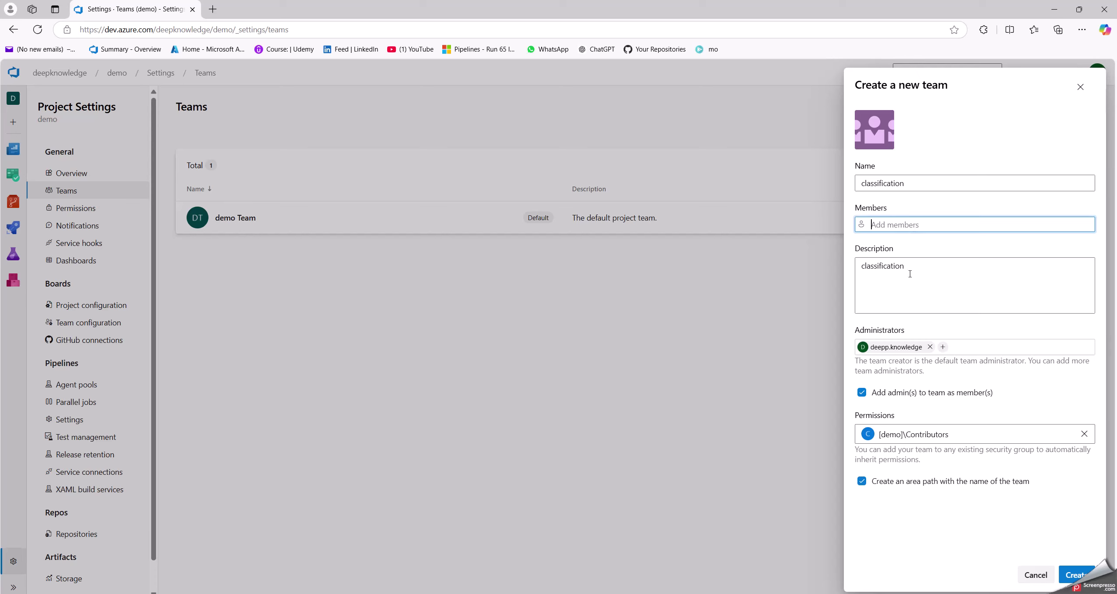
click(890, 271)
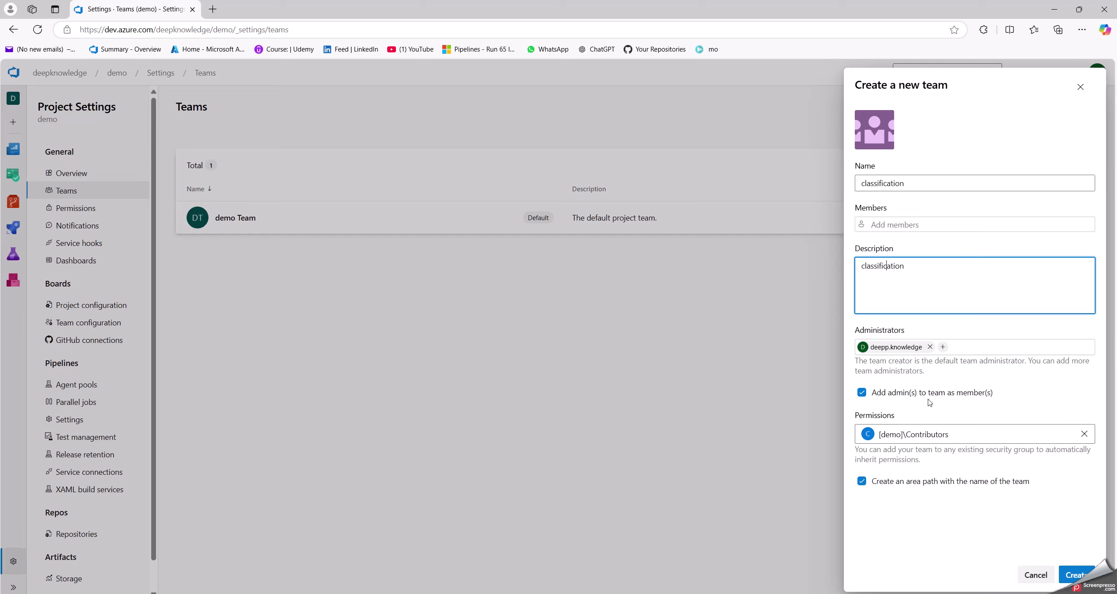
click(888, 395)
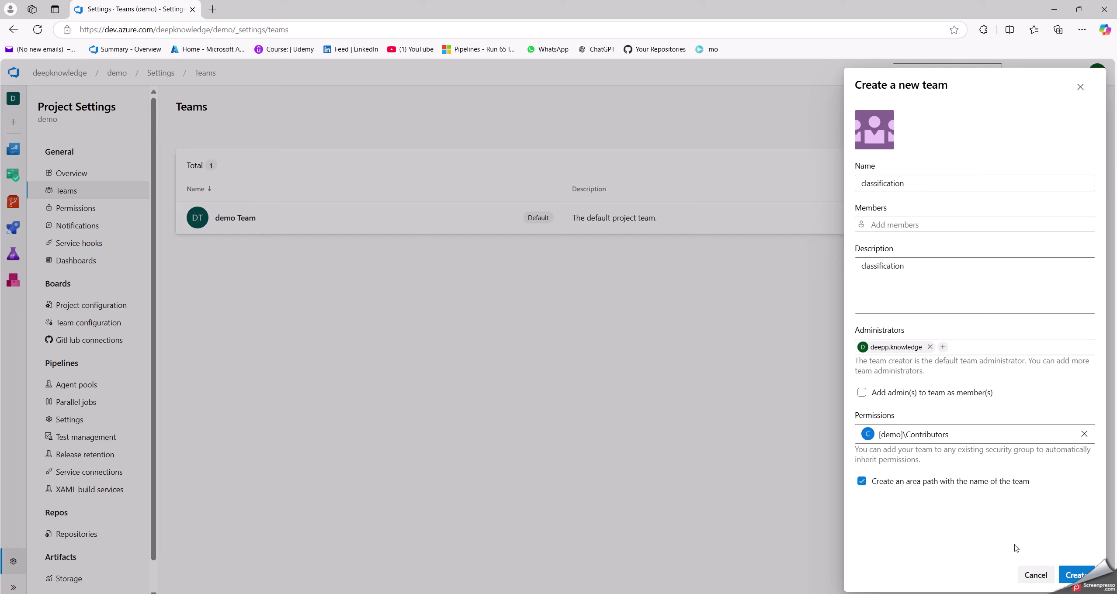
click(1075, 575)
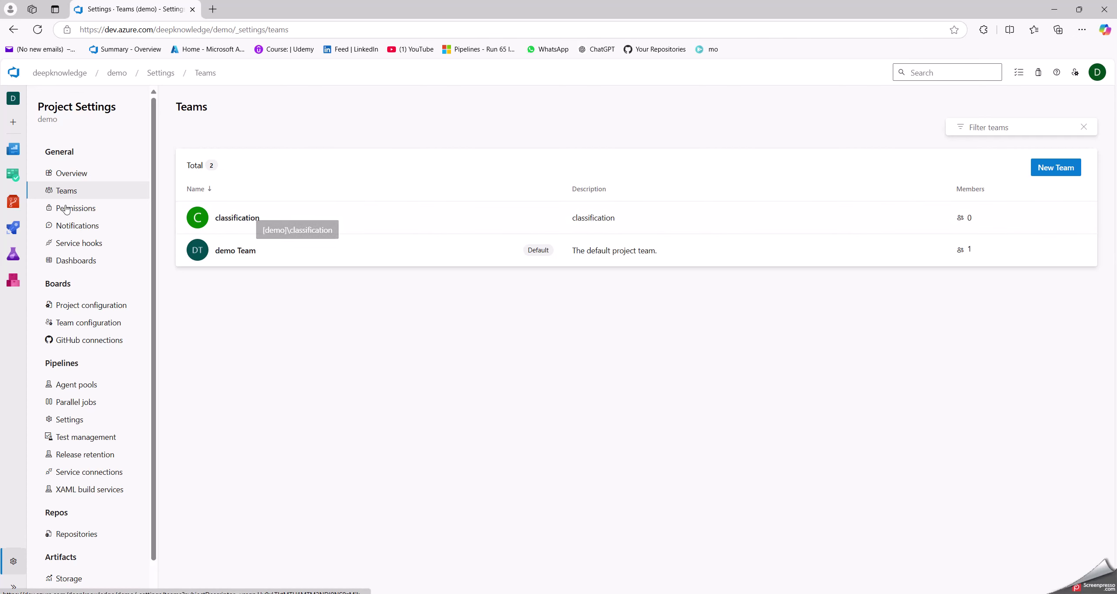
View the classification repository's files and check the project's repository selector.
click(11, 203)
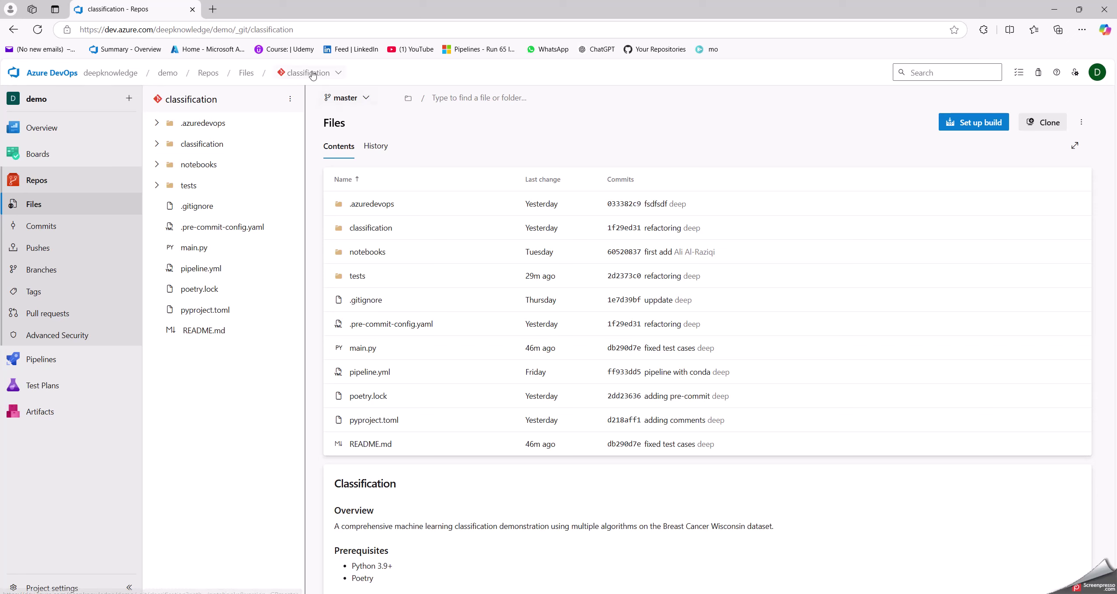
click(307, 73)
click(307, 72)
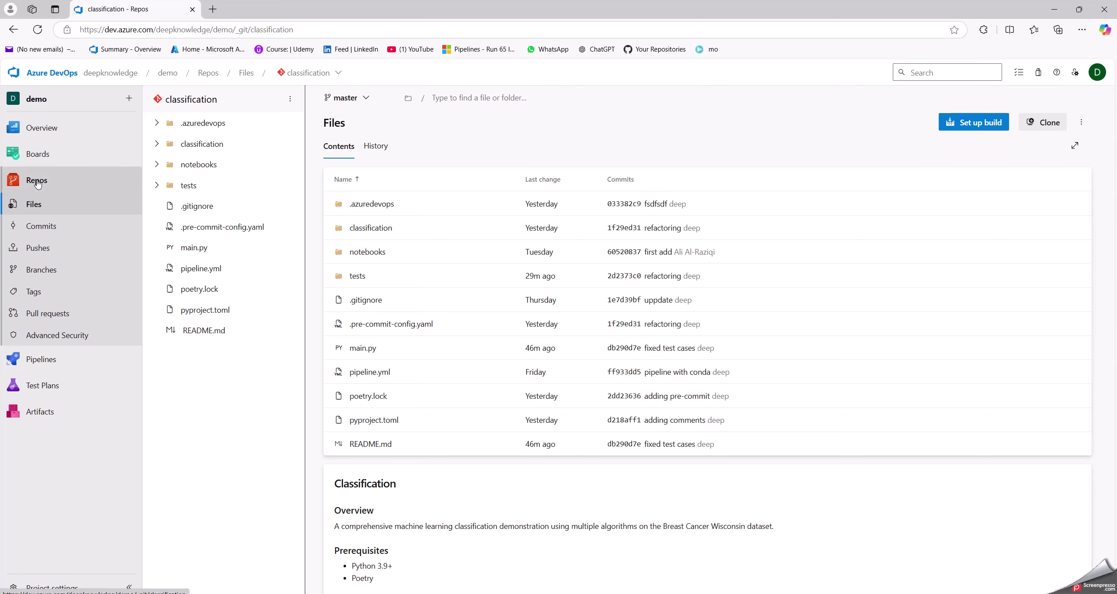
View the member list of the classification team in the project settings.
click(41, 589)
click(66, 191)
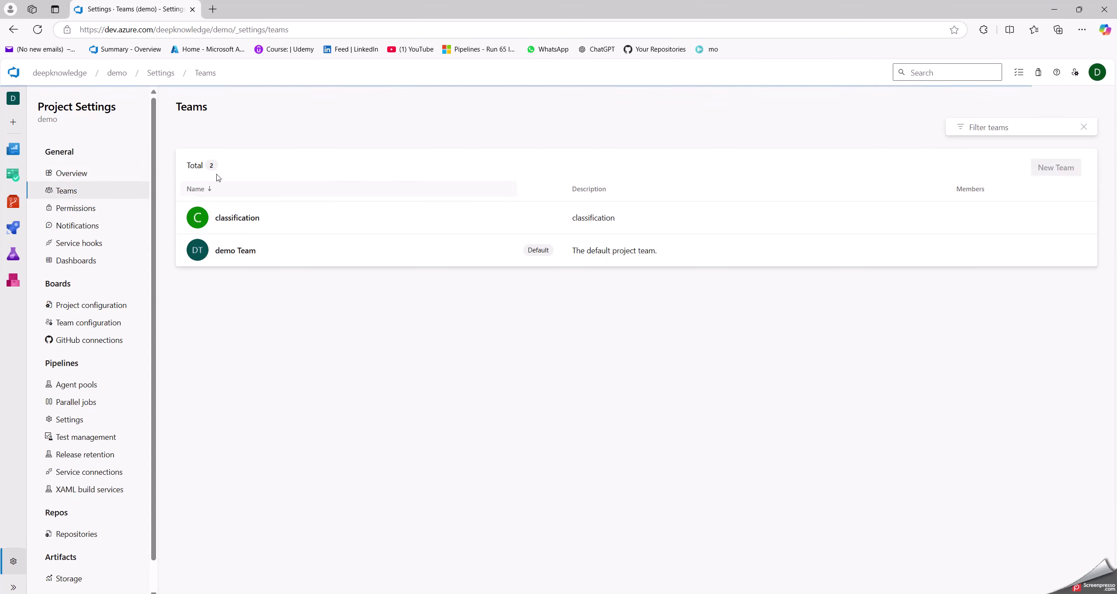
click(249, 222)
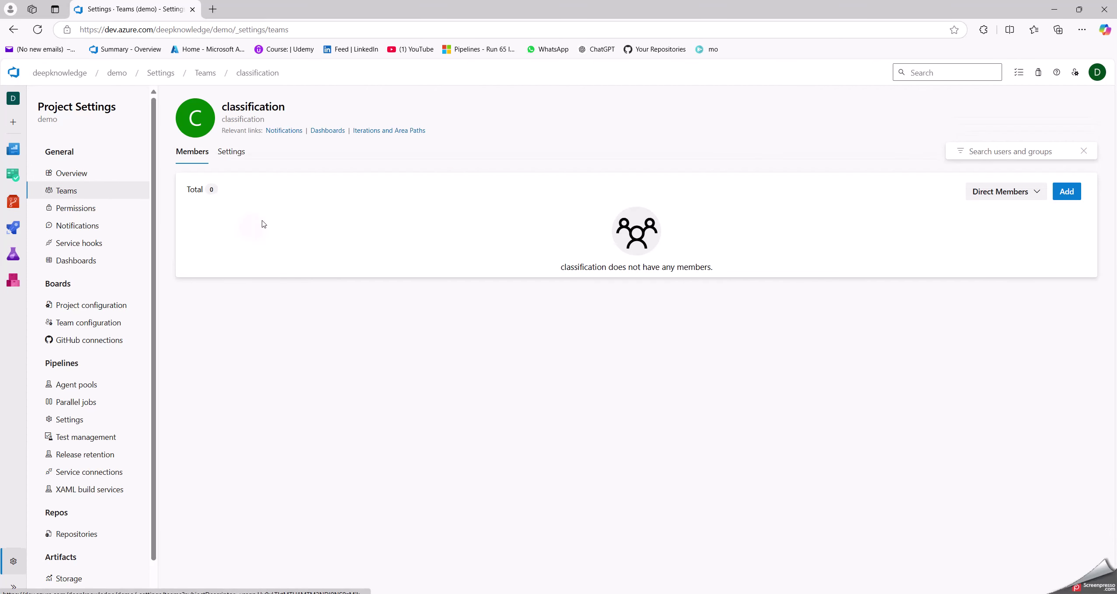
click(384, 261)
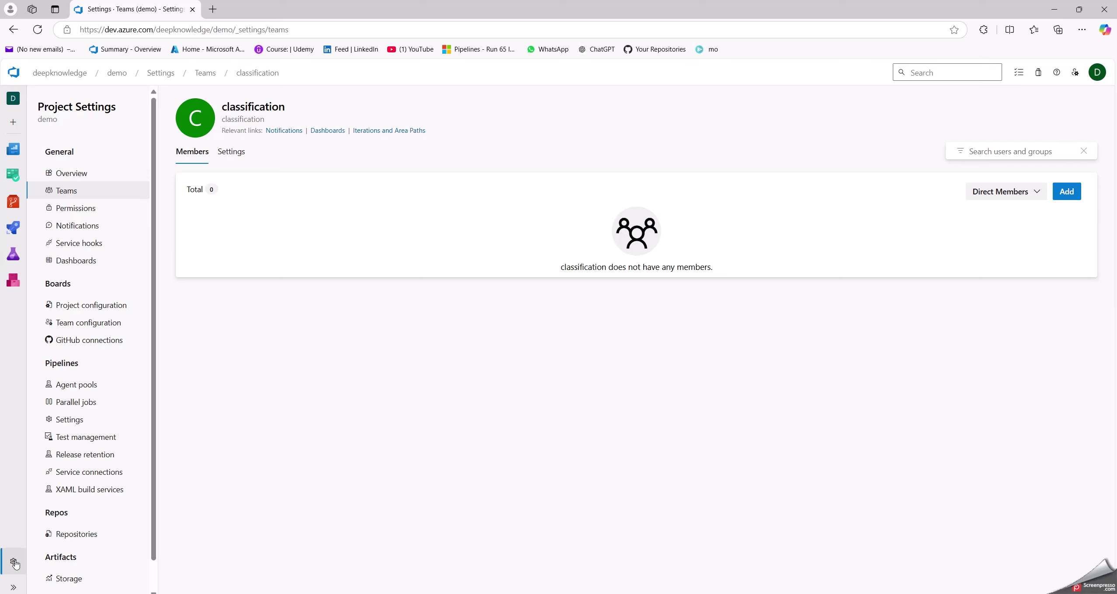
Open the security permissions of the classification repository in the project settings.
scroll(94, 402, down, 1)
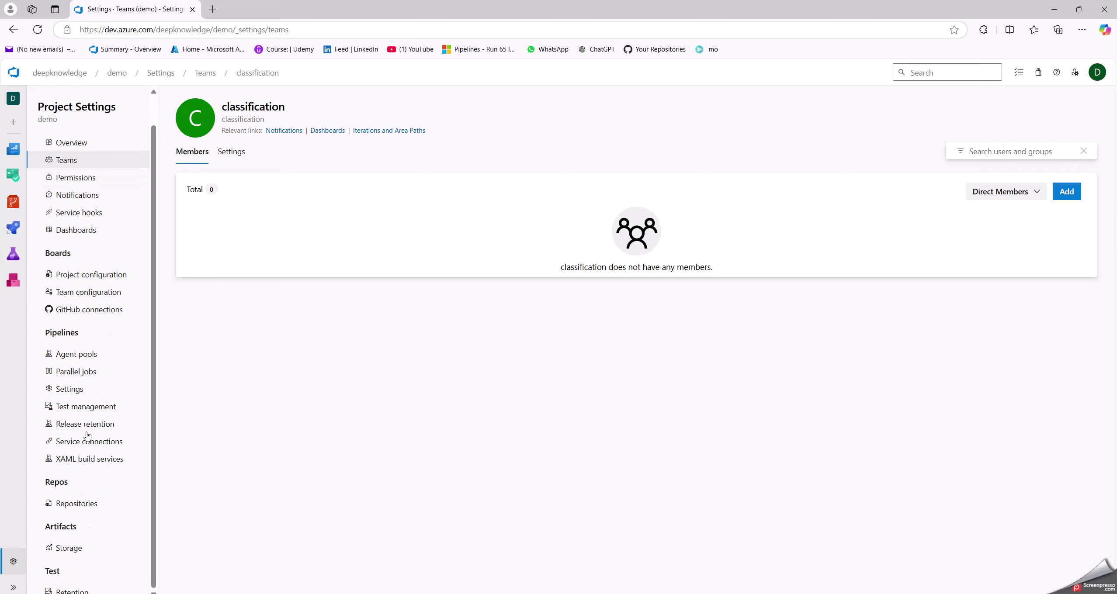
click(11, 588)
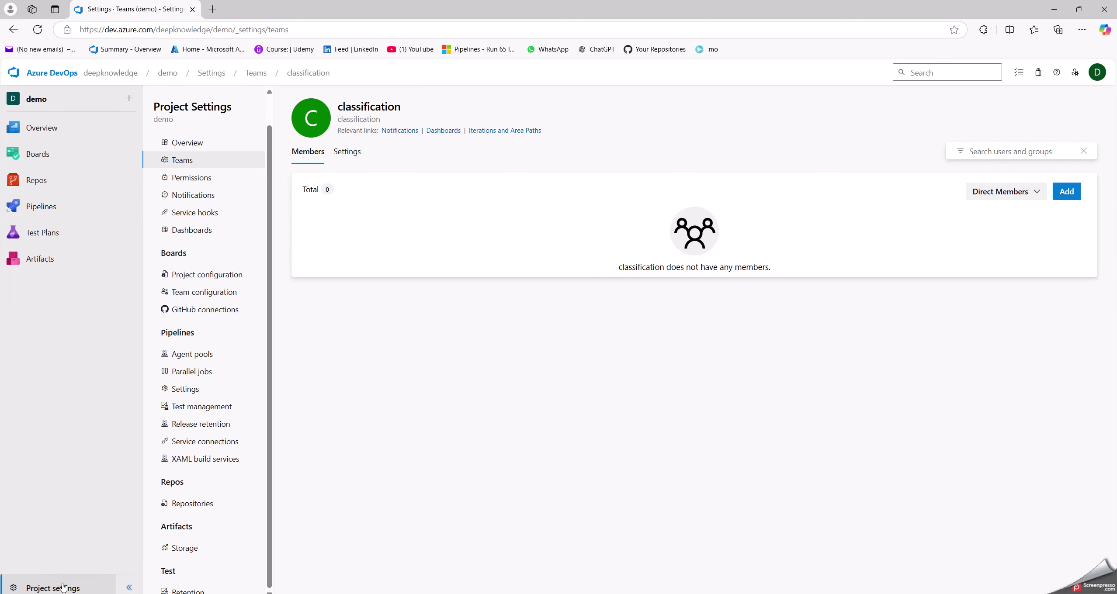
click(50, 588)
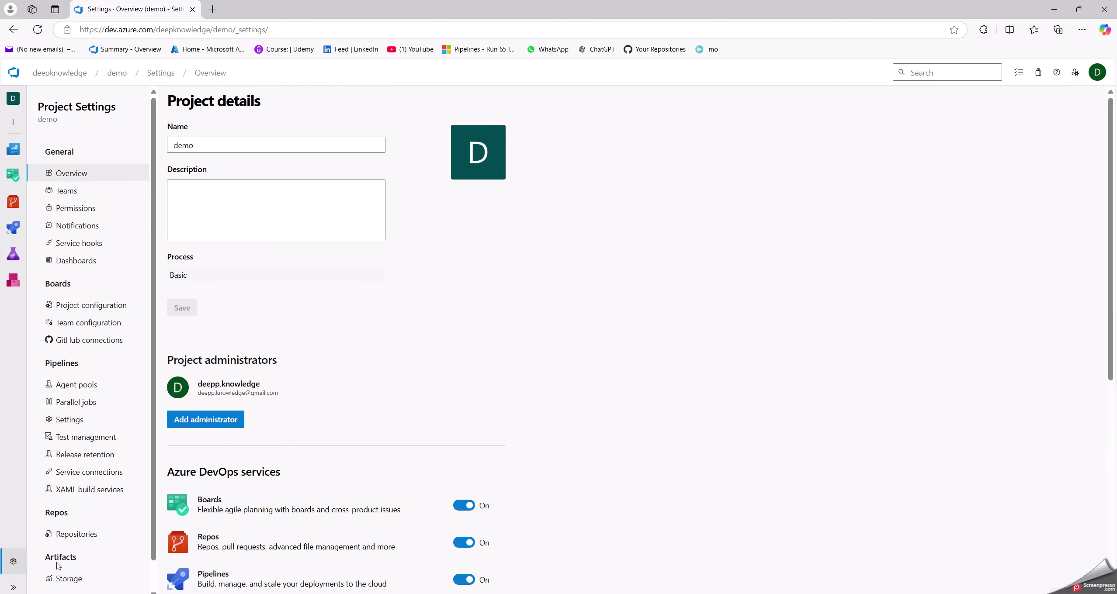
click(60, 538)
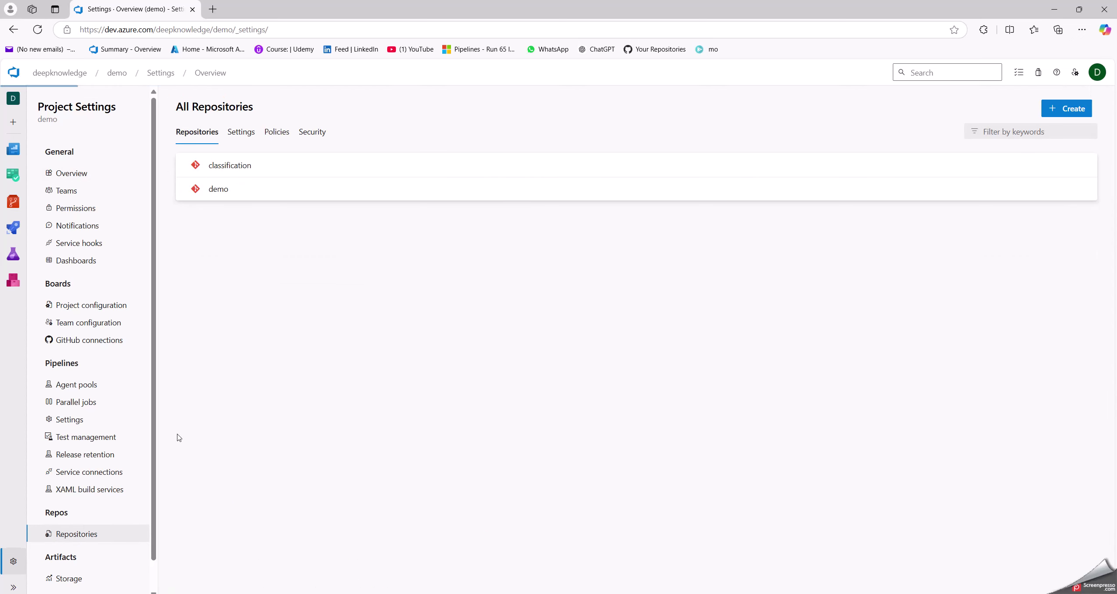
click(231, 166)
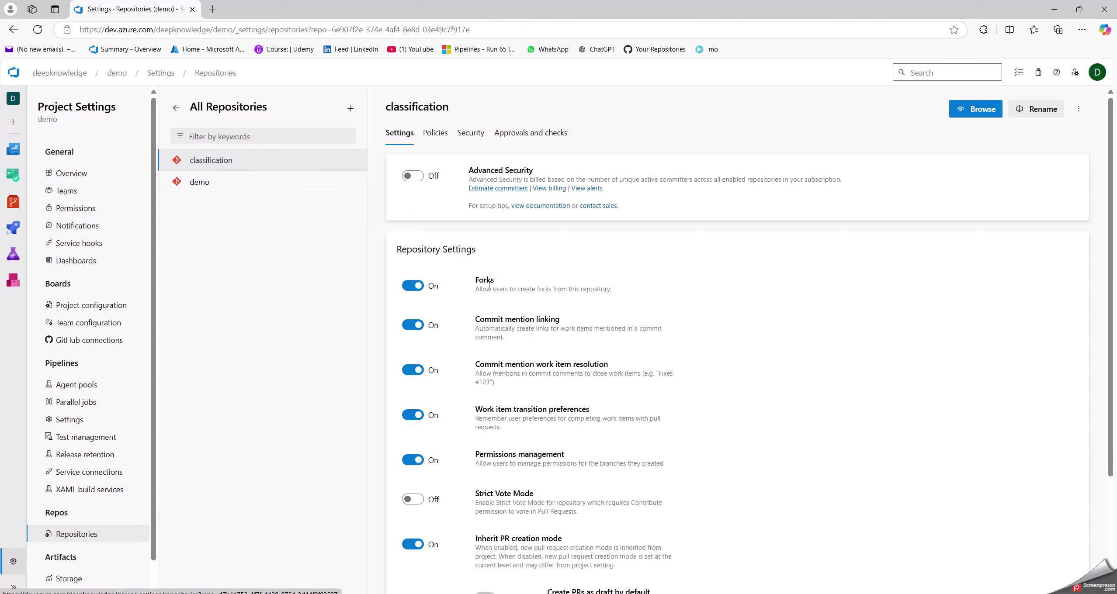
click(464, 135)
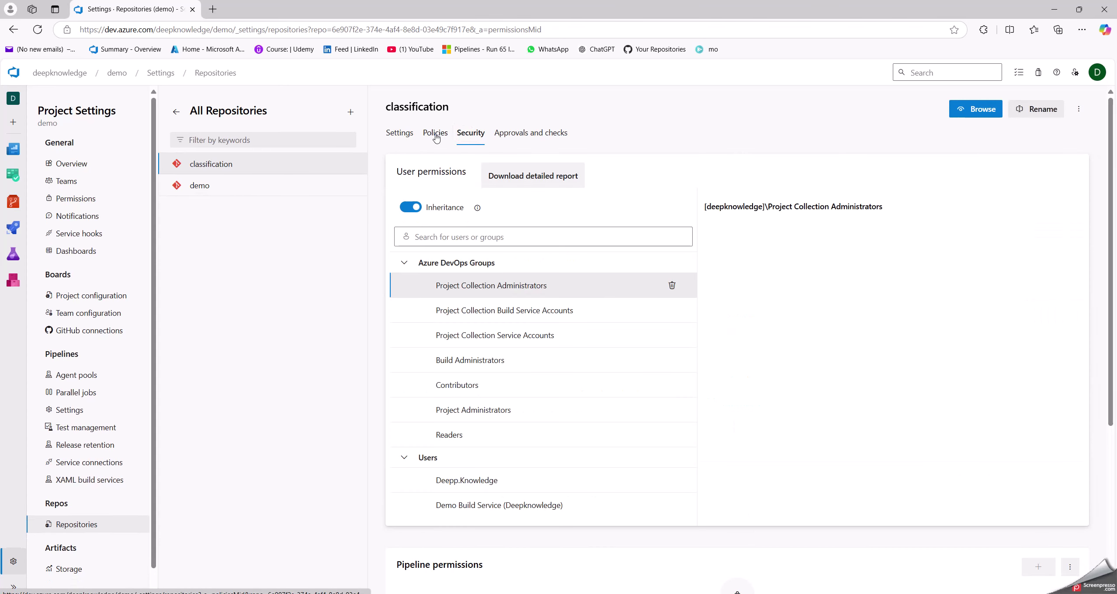
Search the repository's user permissions for "cl" and select the [demo]\classification team.
click(454, 236)
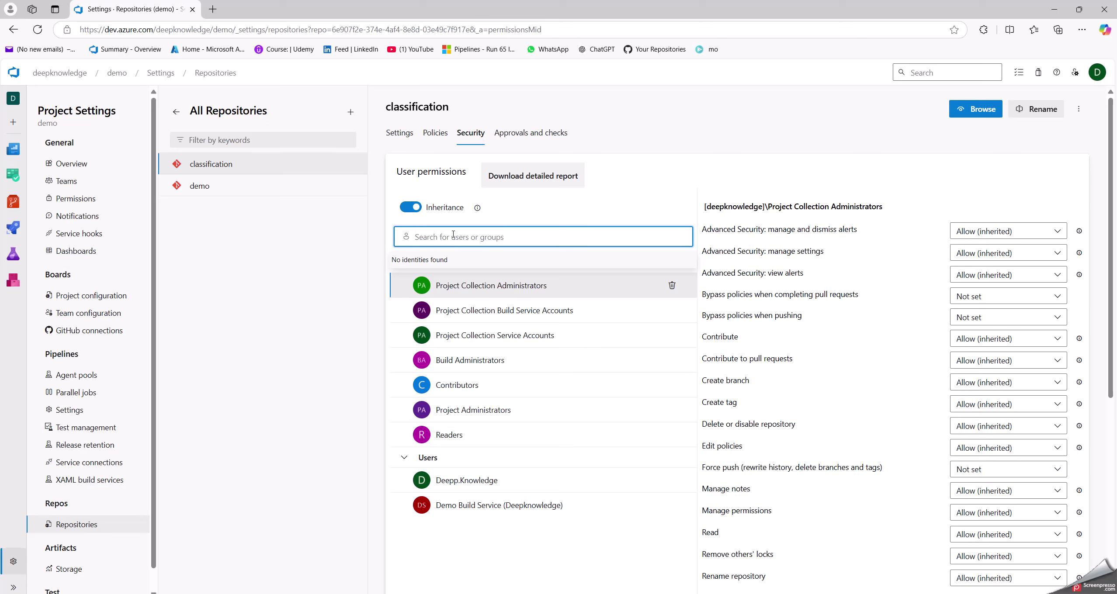
text(cl)
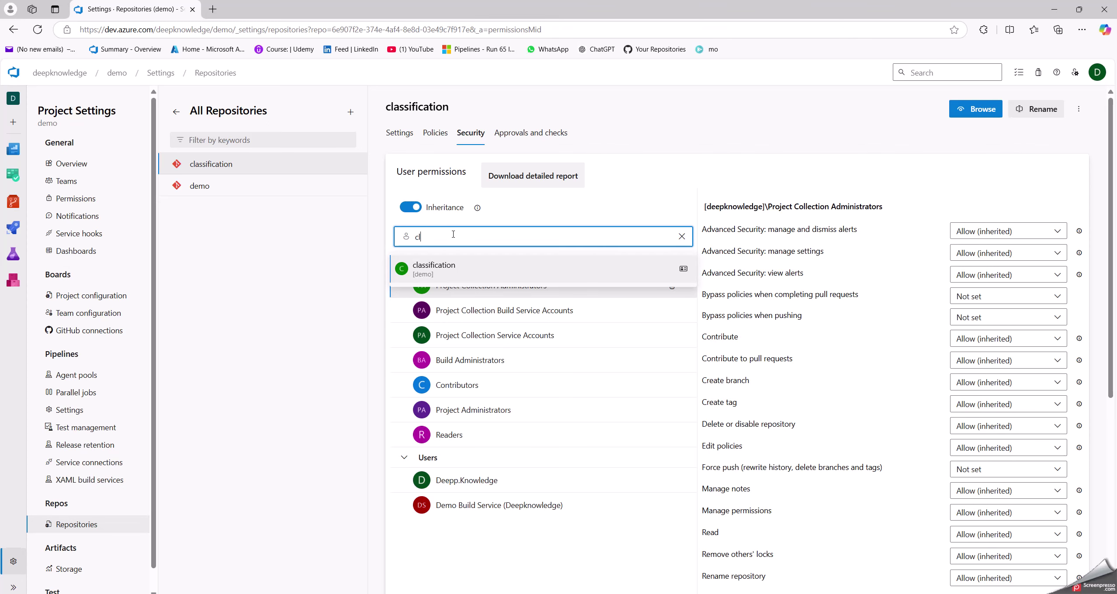
click(448, 263)
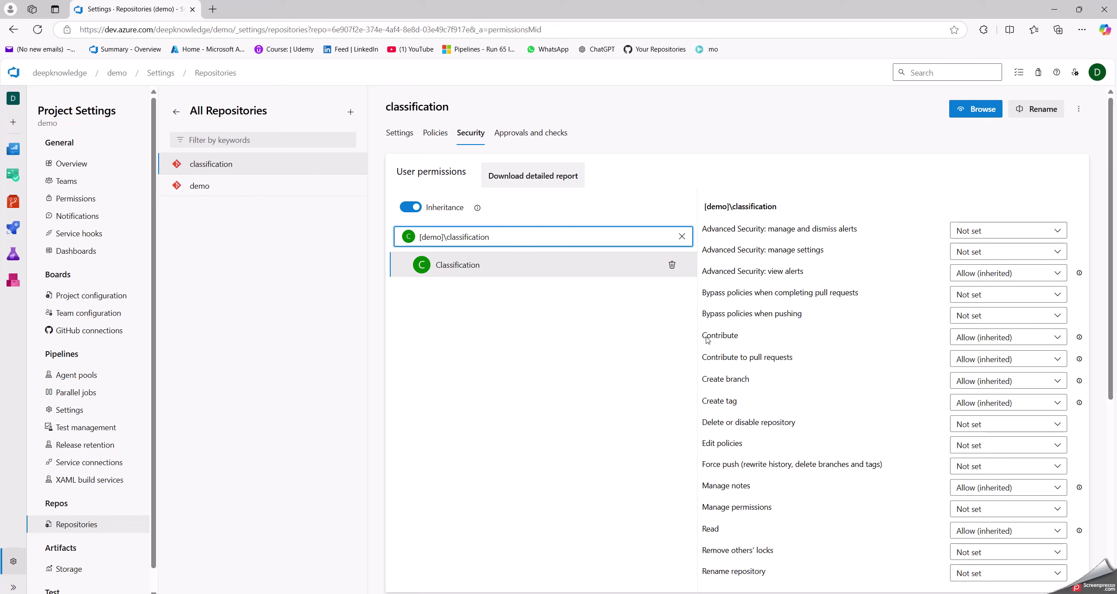
Set the classification team's Contribute, Create branch and Contribute to pull requests permissions to Allow.
drag(707, 340, 738, 337)
click(979, 339)
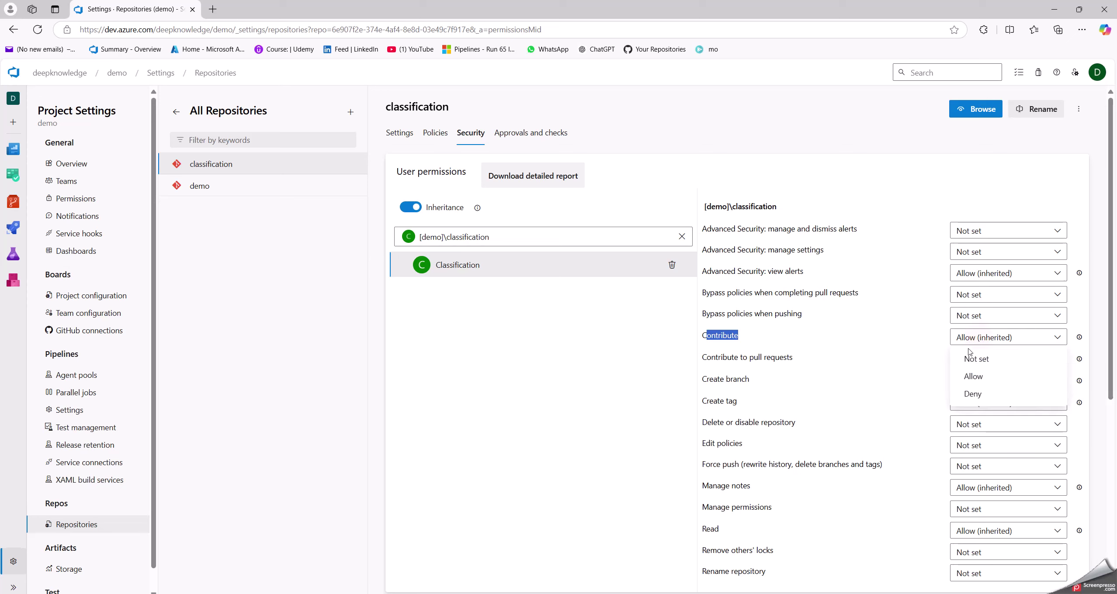
click(967, 376)
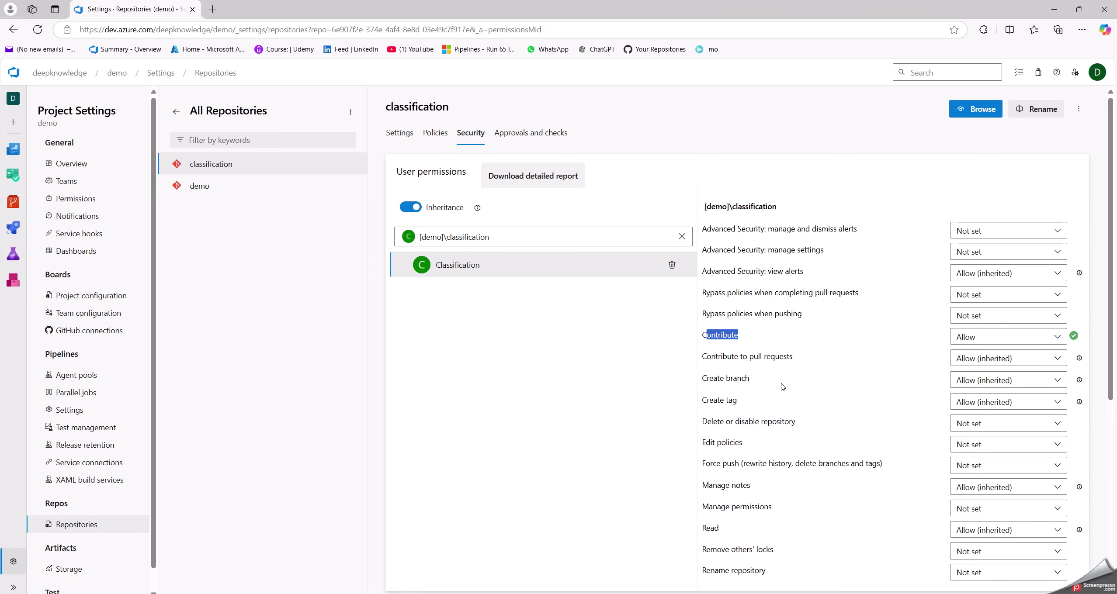
click(1008, 383)
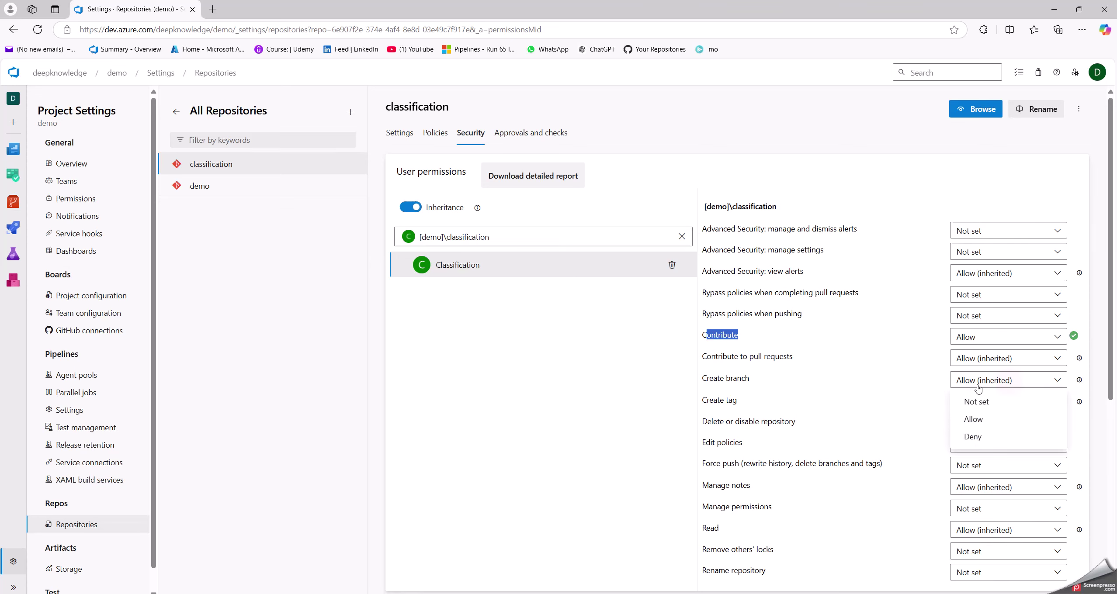
click(973, 420)
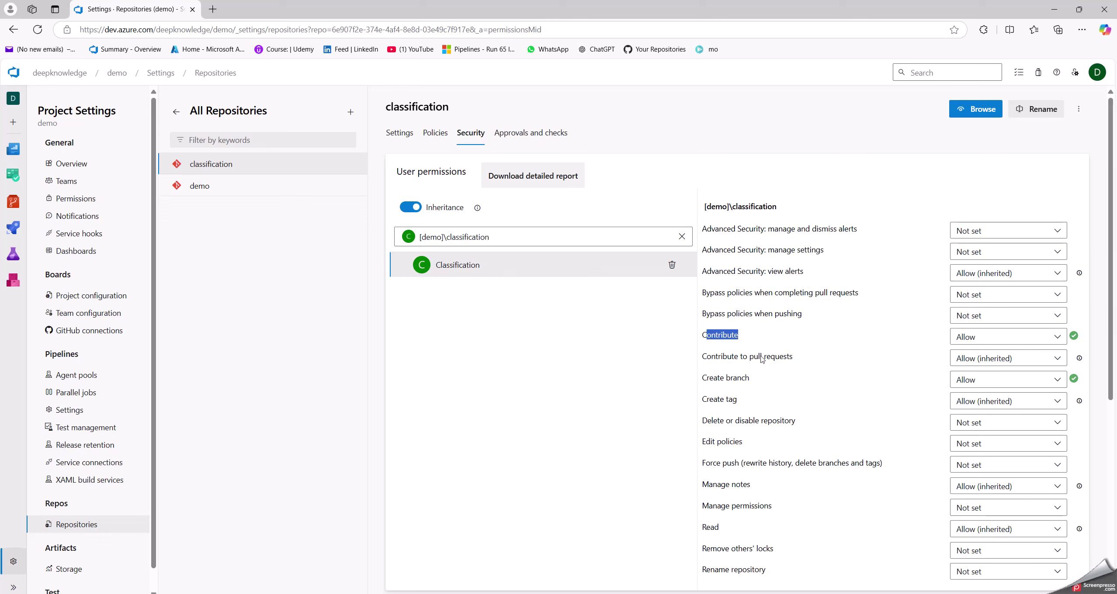
click(981, 363)
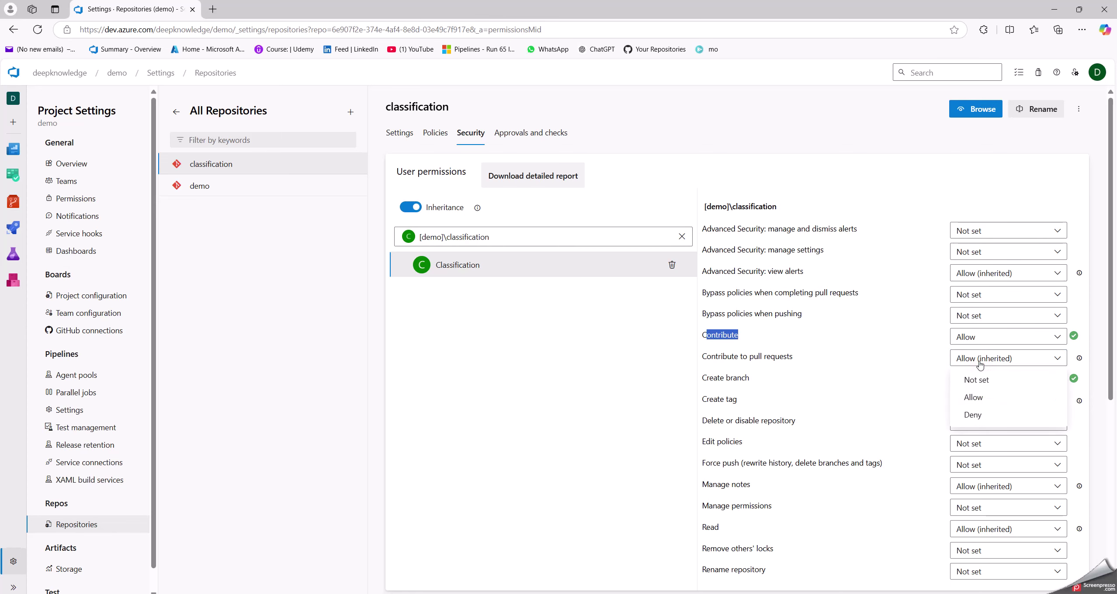
click(991, 402)
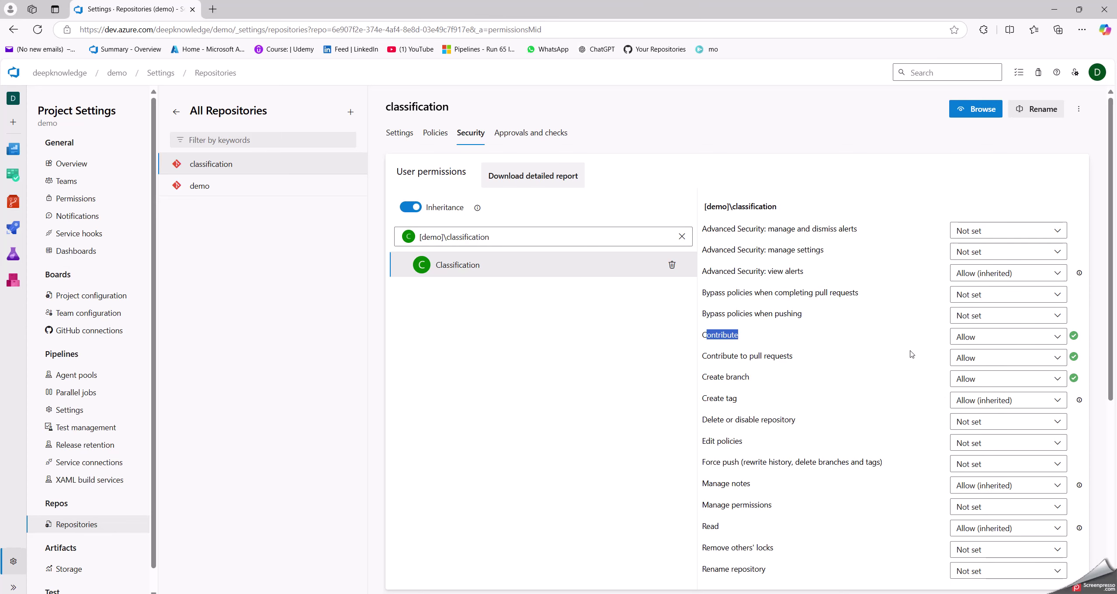
Set the classification team's Read permission on the classification repository to Allow.
scroll(895, 445, down, 2)
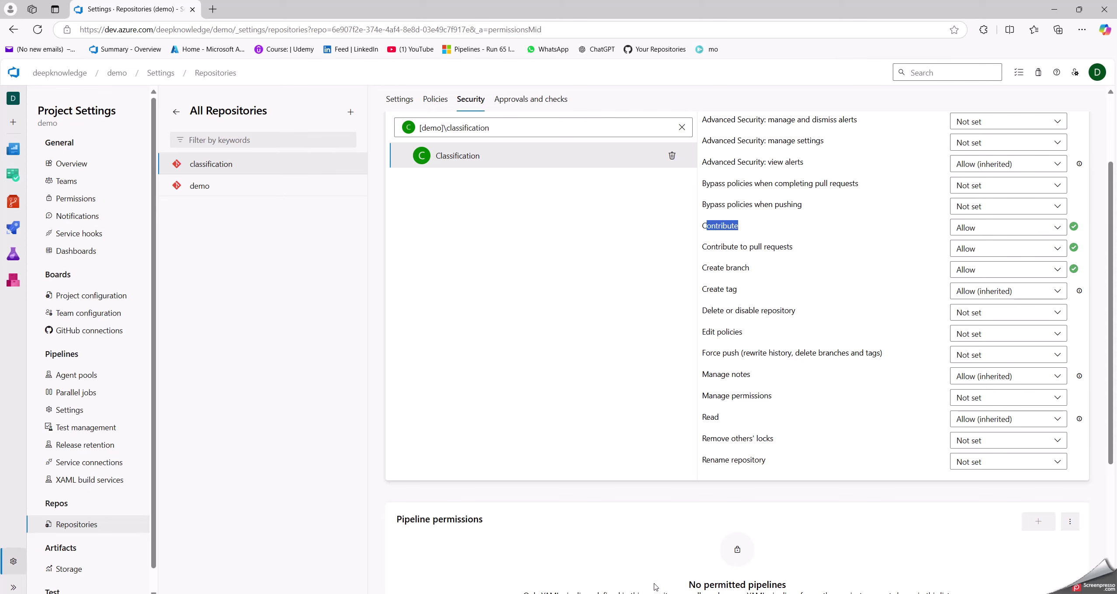
scroll(806, 333, up, 2)
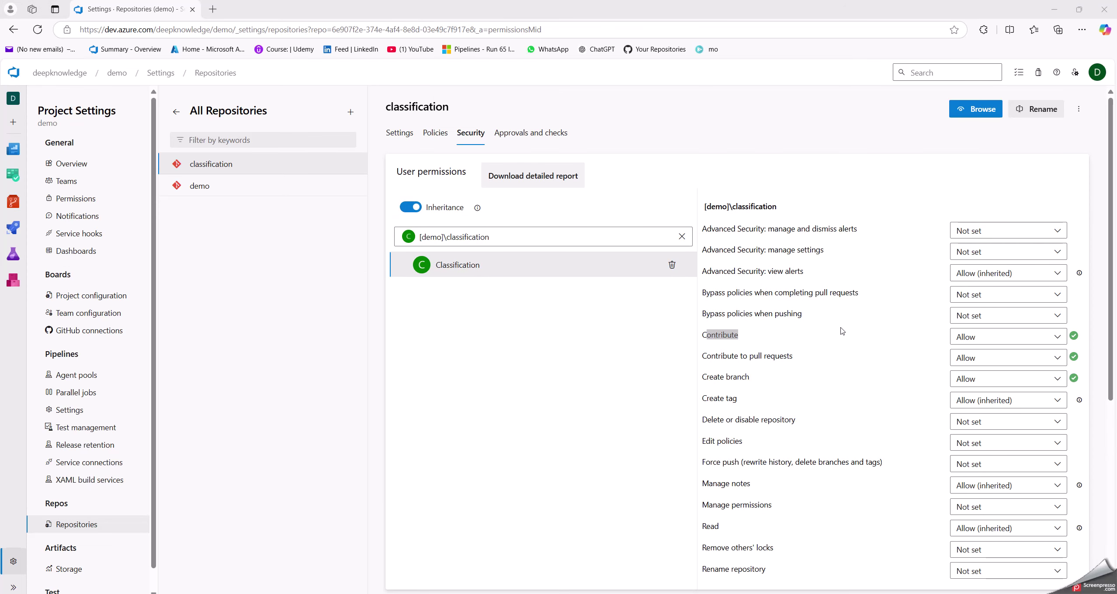
scroll(844, 358, down, 2)
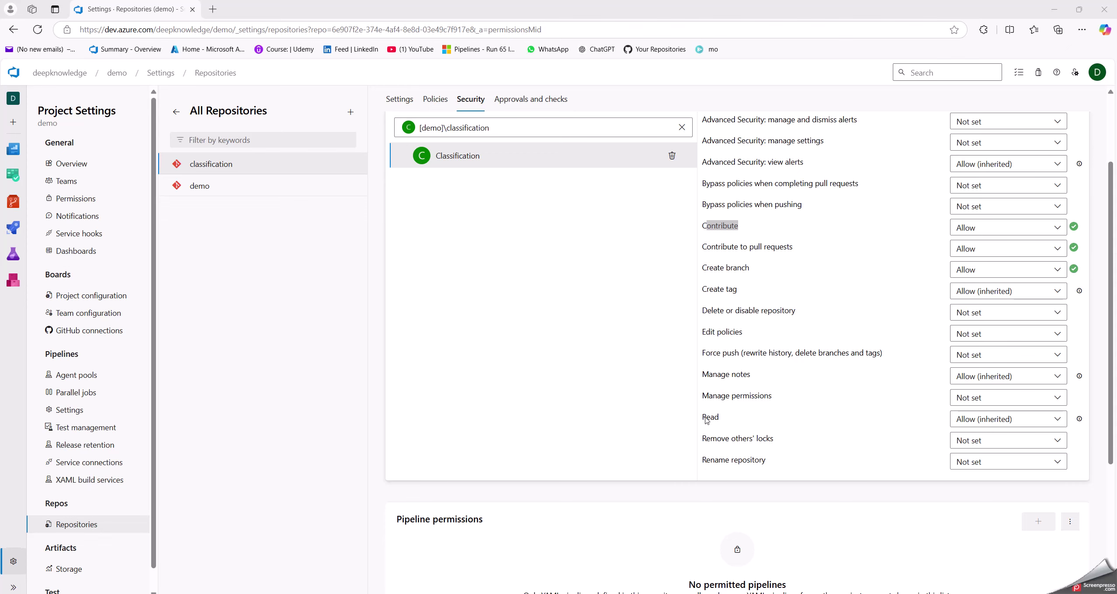
click(991, 419)
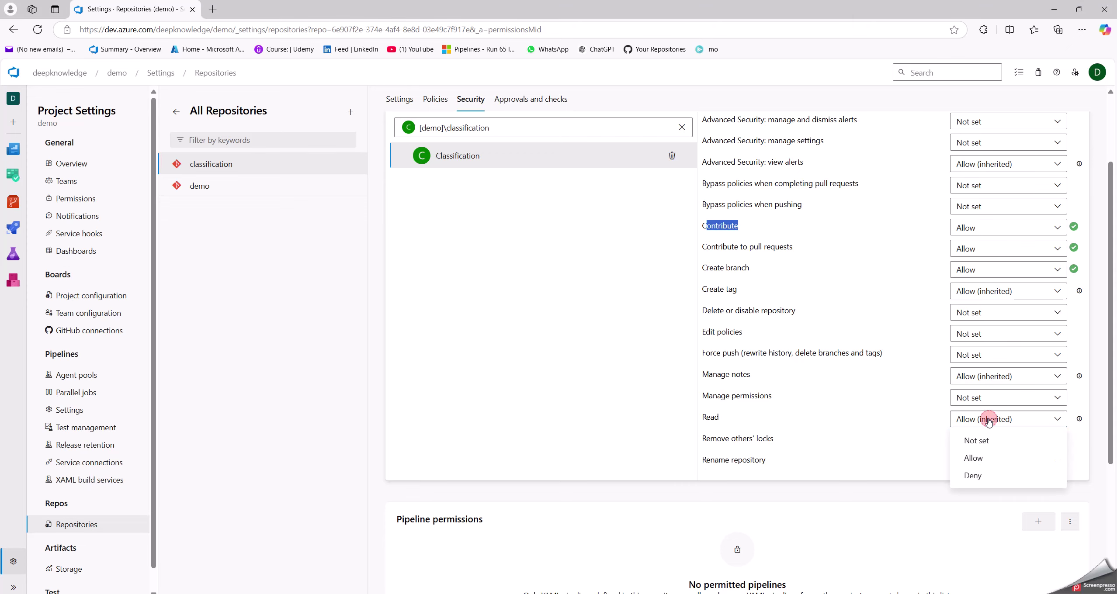
click(973, 460)
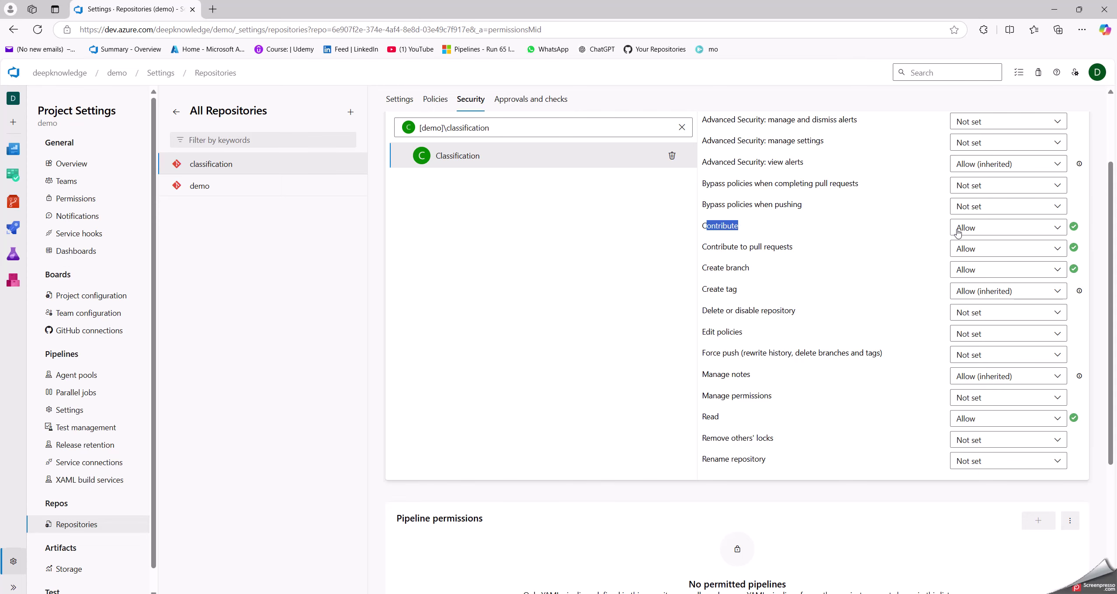
scroll(860, 270, up, 3)
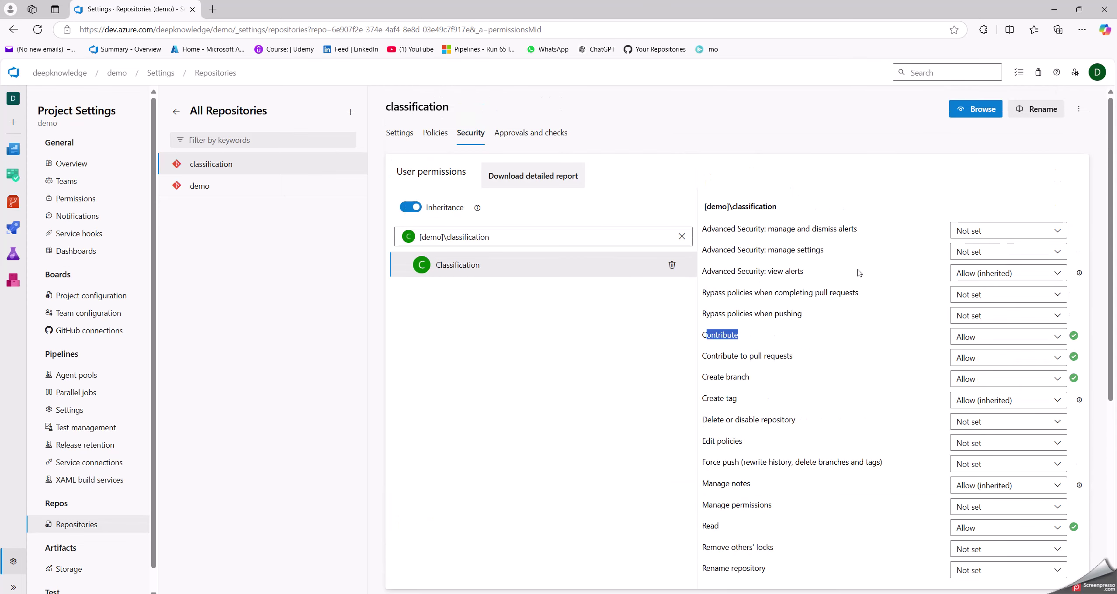
scroll(847, 334, down, 5)
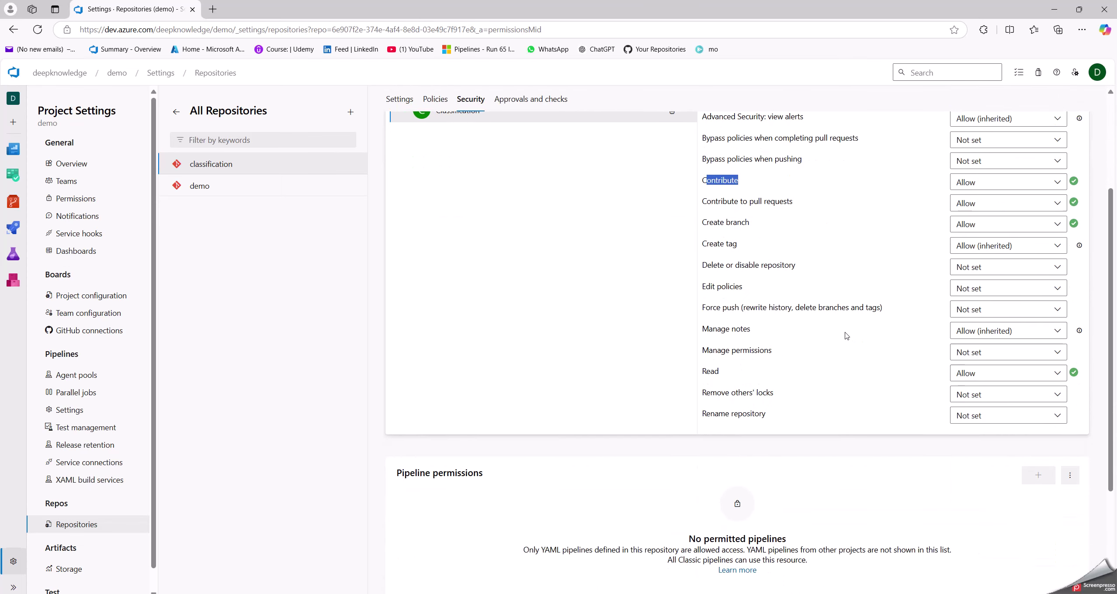
scroll(818, 337, up, 5)
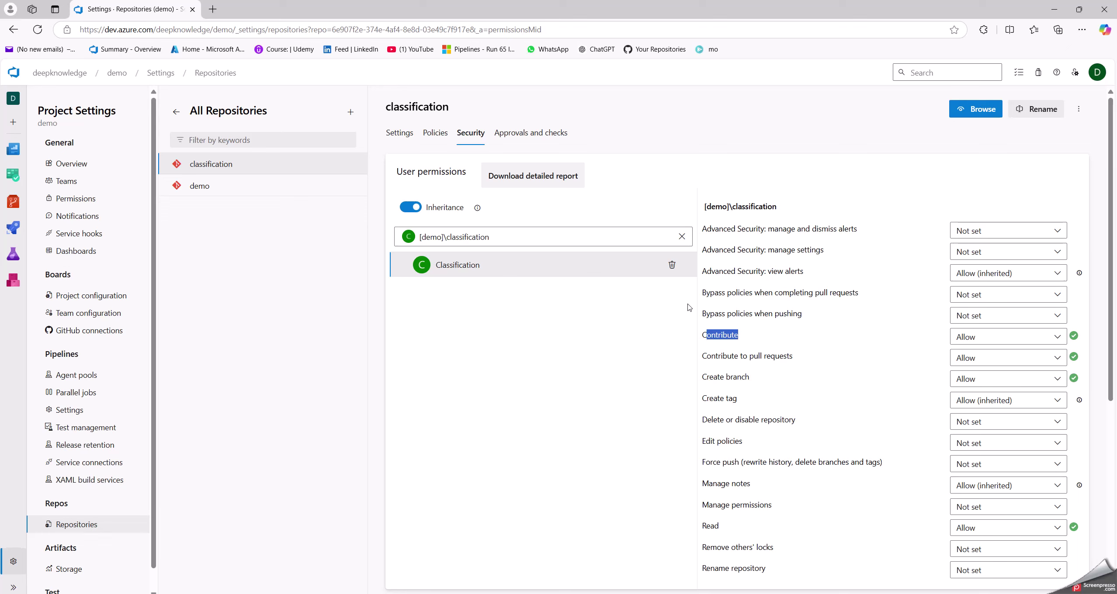
Create a project team named "test team" without adding its administrator as a member.
click(305, 342)
click(11, 588)
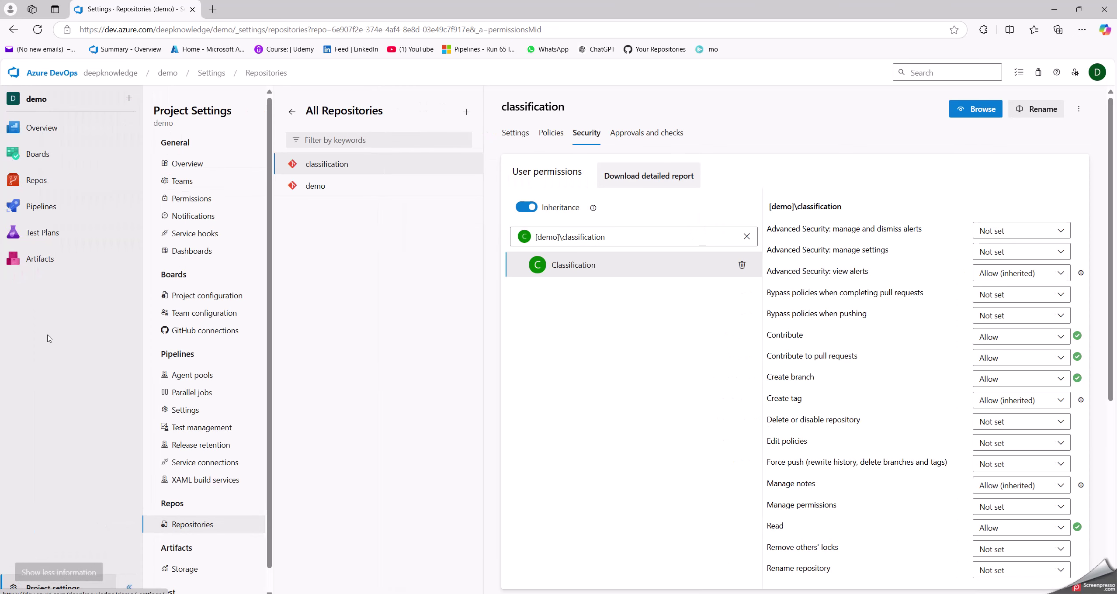
click(182, 181)
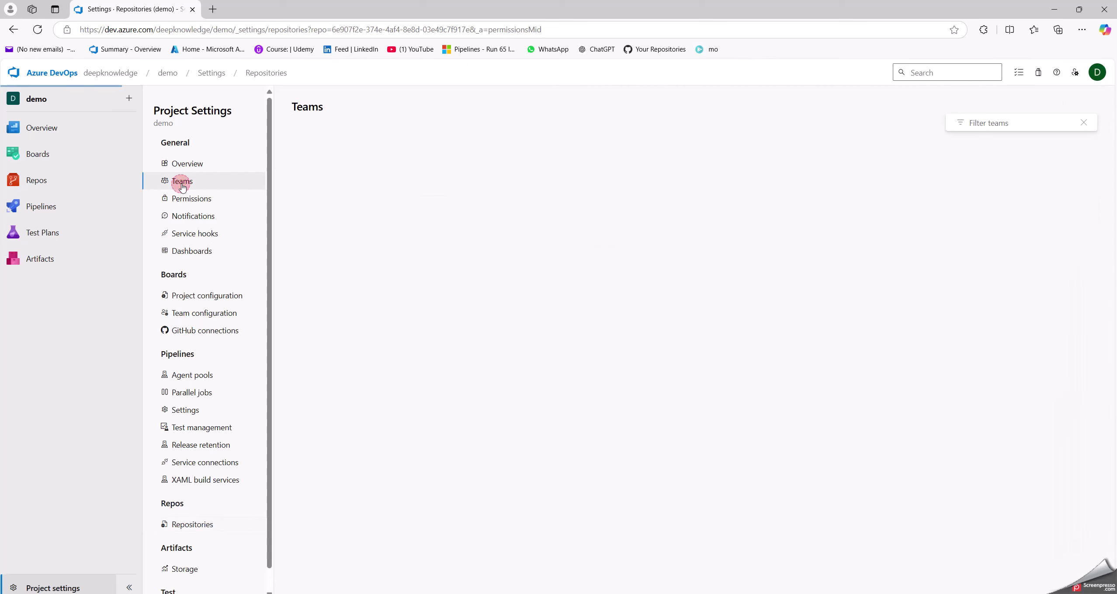
click(1061, 169)
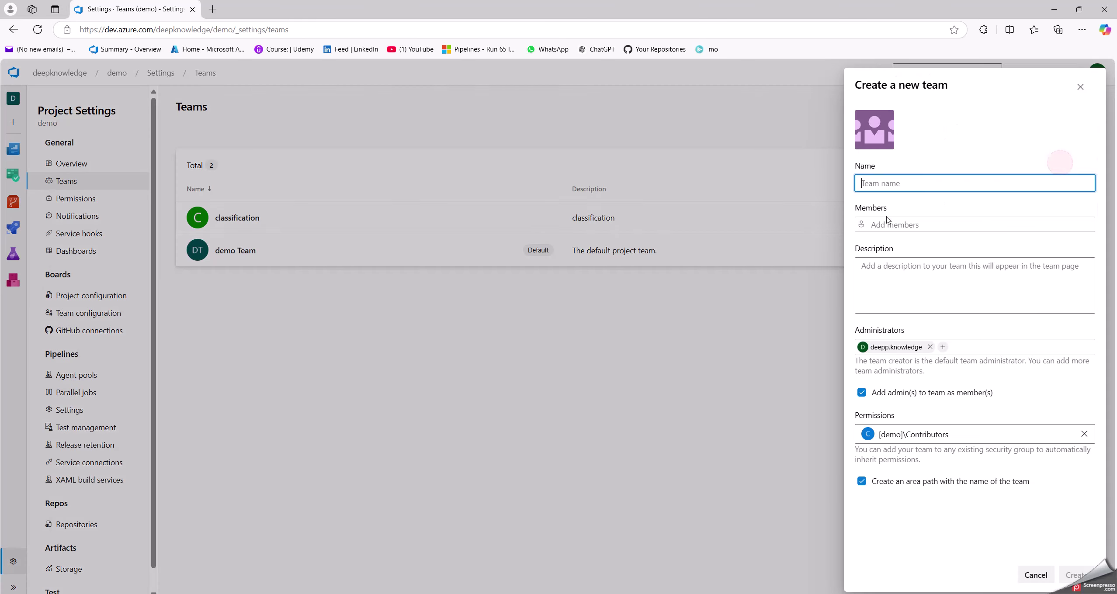
text(test team)
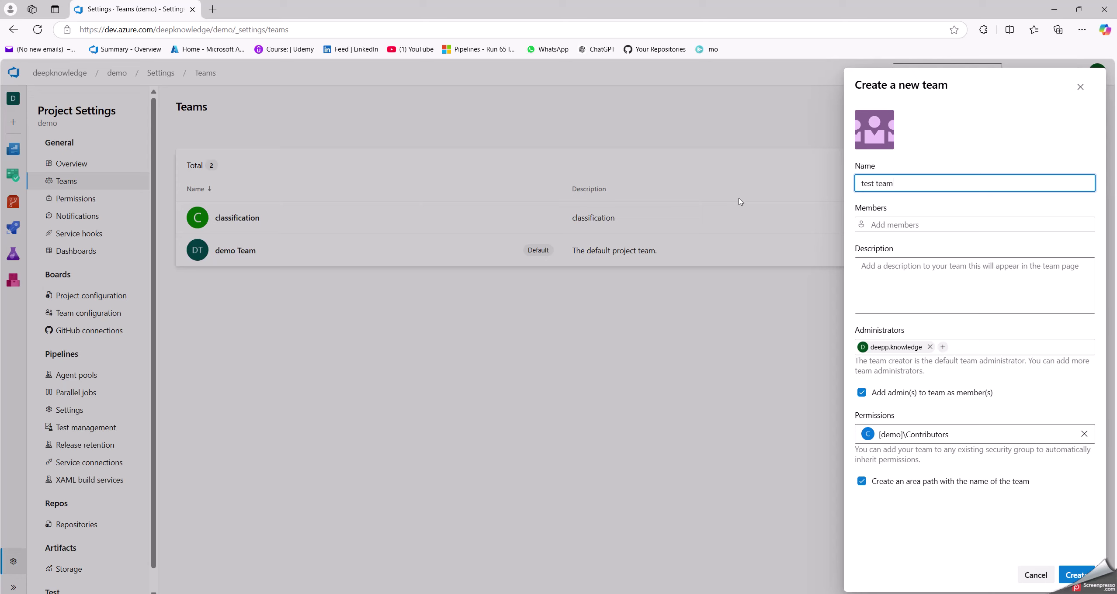
click(886, 290)
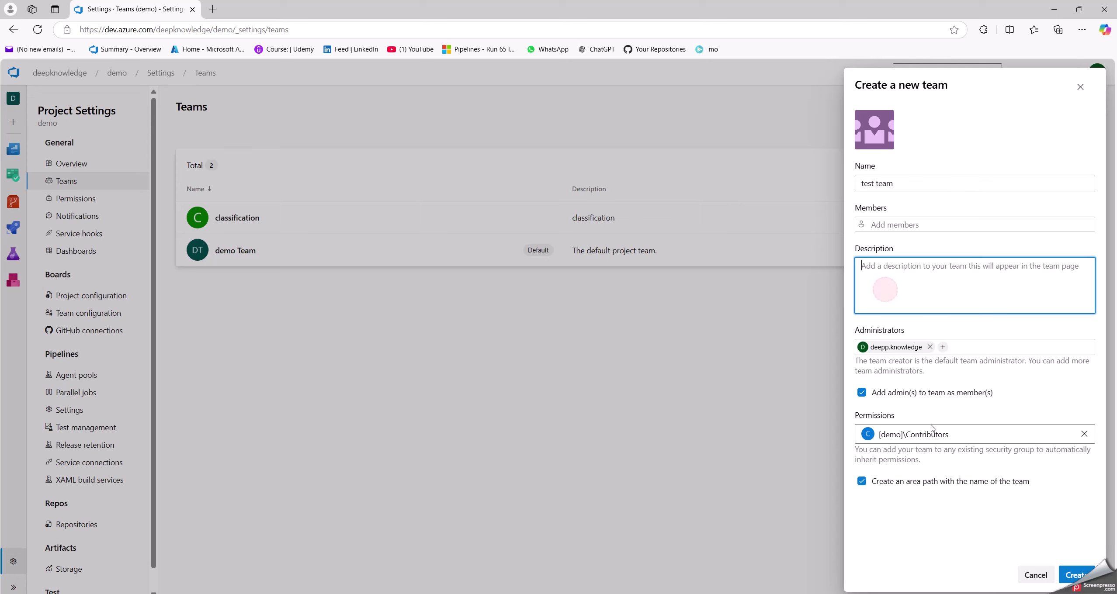
click(909, 392)
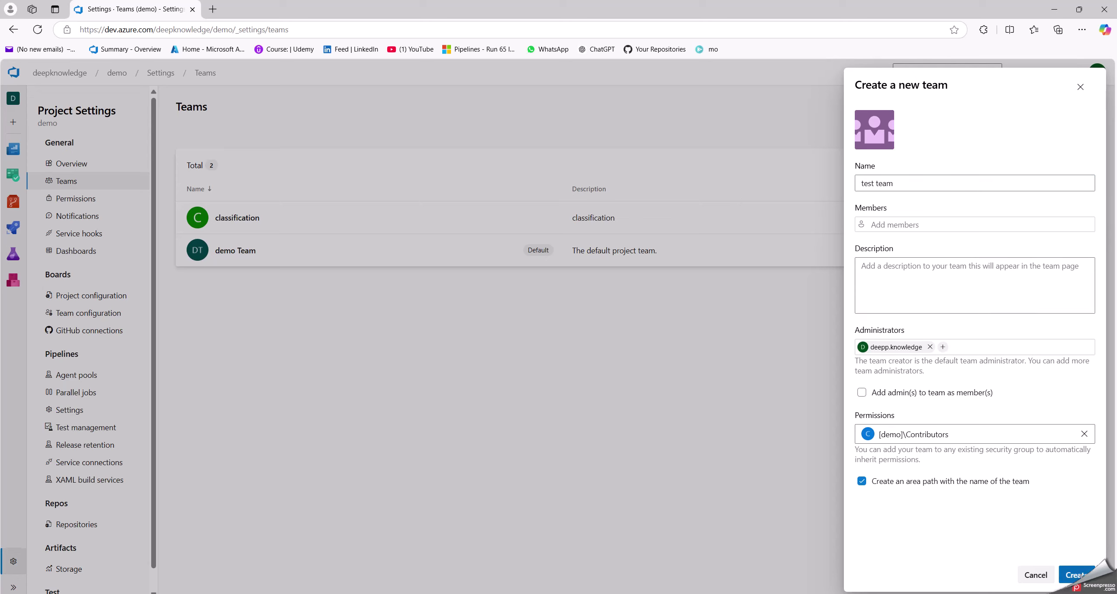
click(1076, 575)
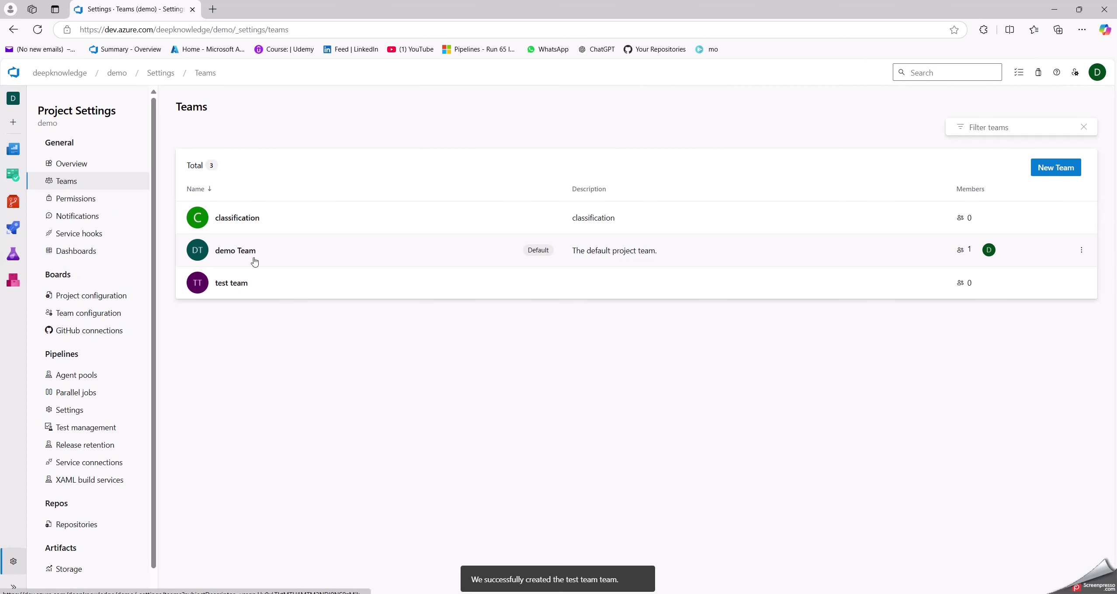
drag(281, 293, 208, 294)
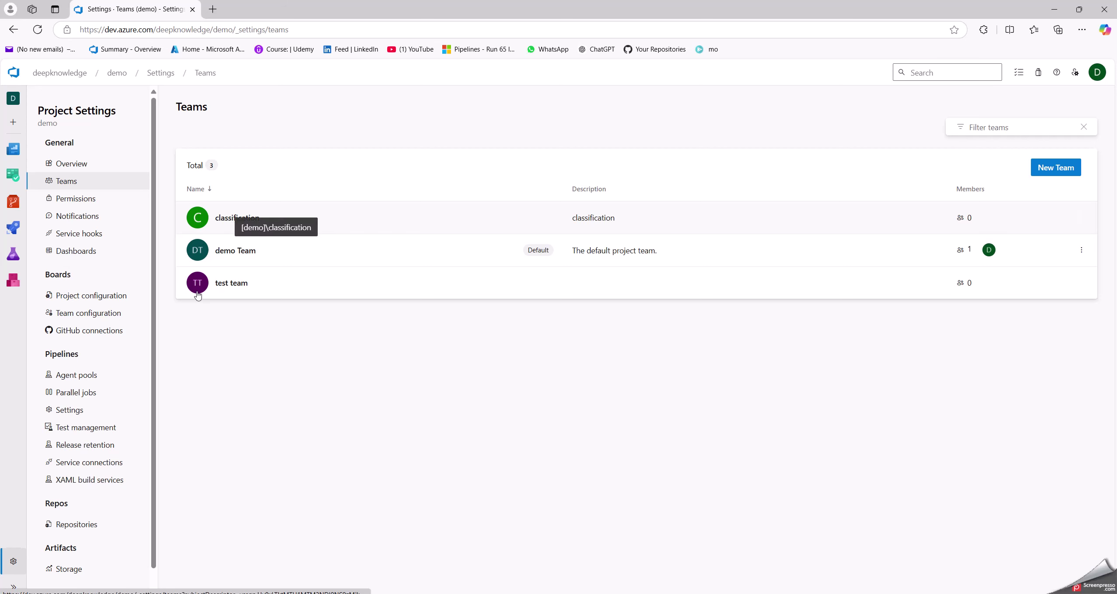
Open the classification repository's security permissions in the project settings and display those of the [demo]\classification team.
click(61, 523)
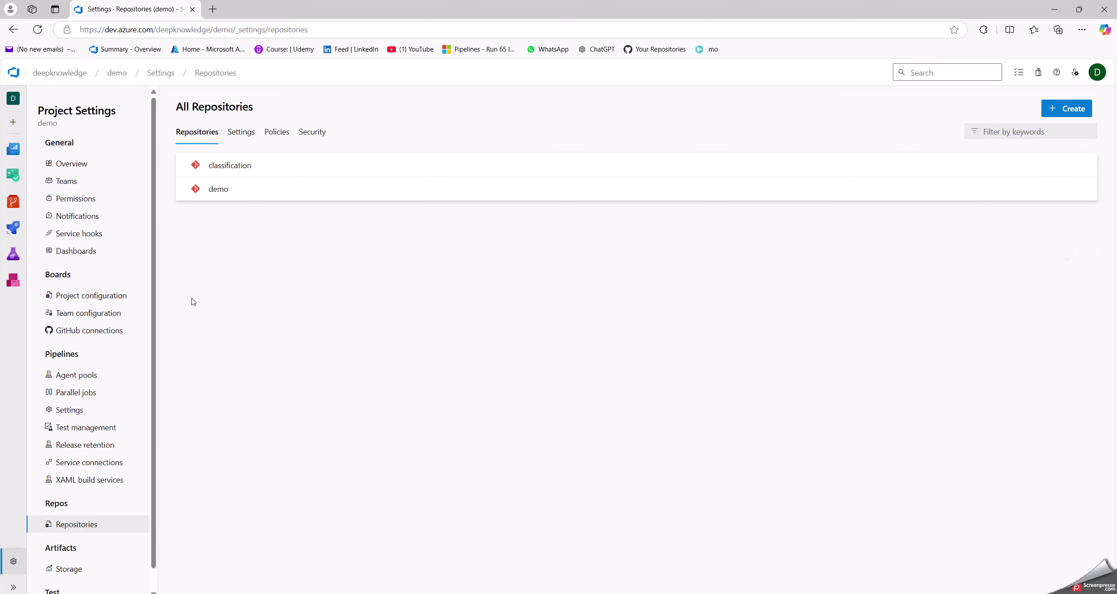
click(284, 169)
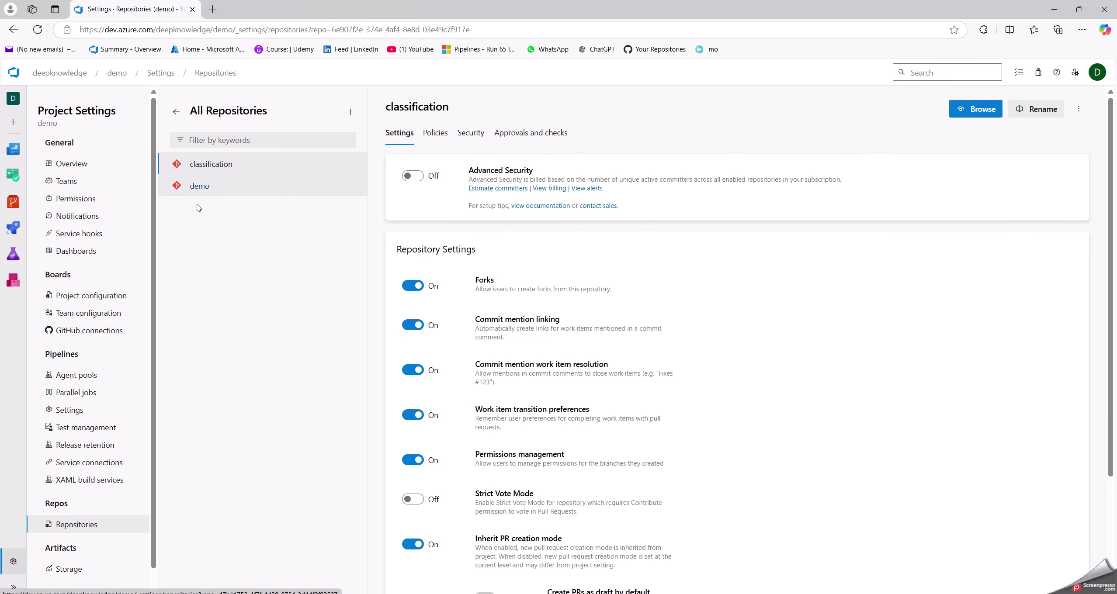
click(476, 132)
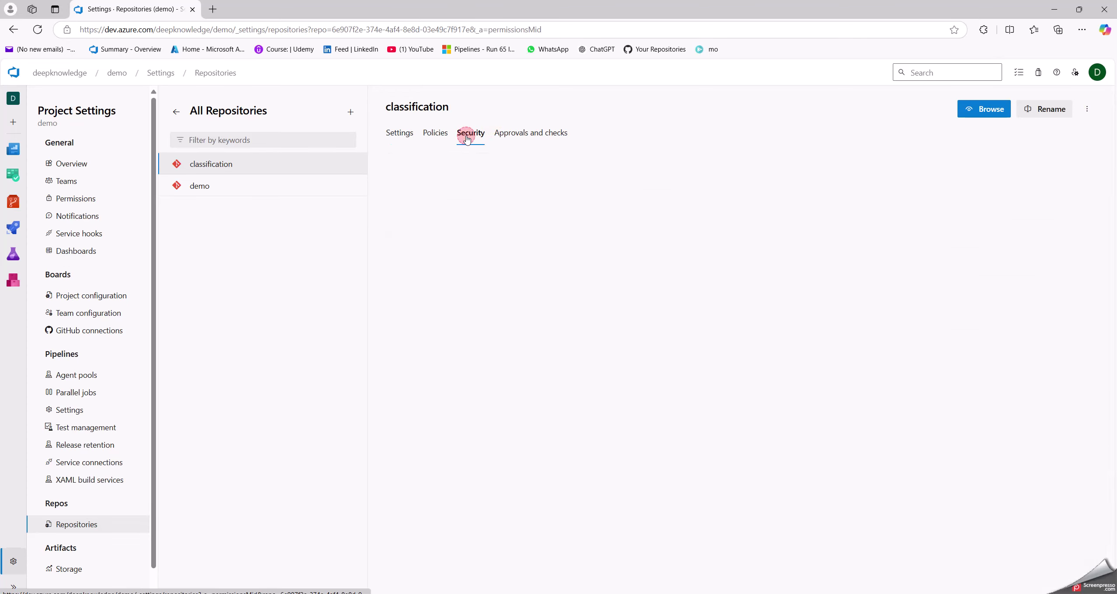
click(440, 232)
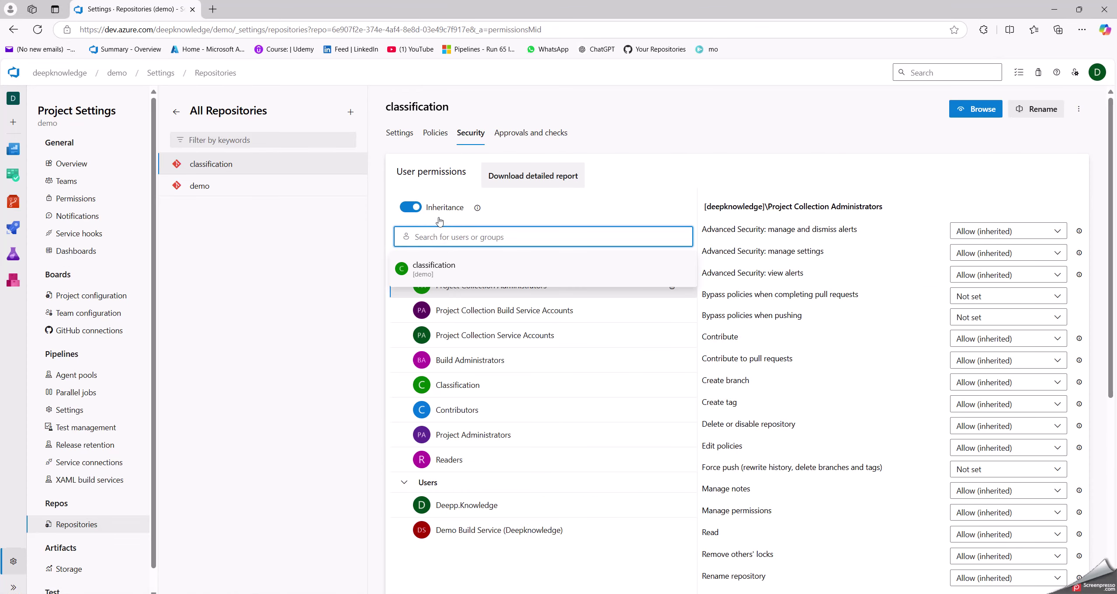
click(433, 268)
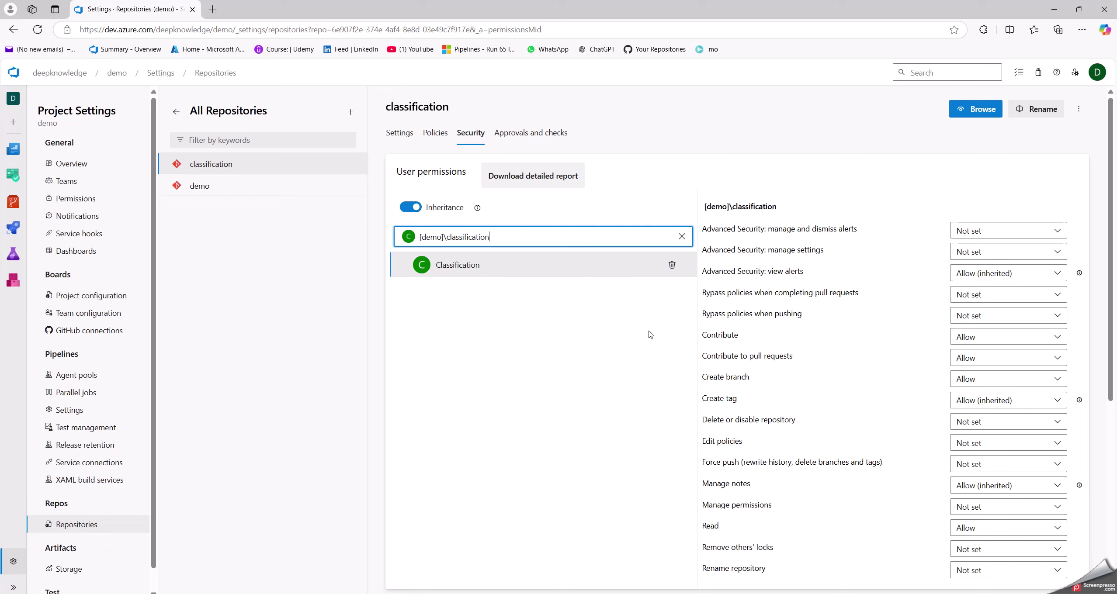
Replace the user search with "test" and select the [demo]\test team group.
click(681, 236)
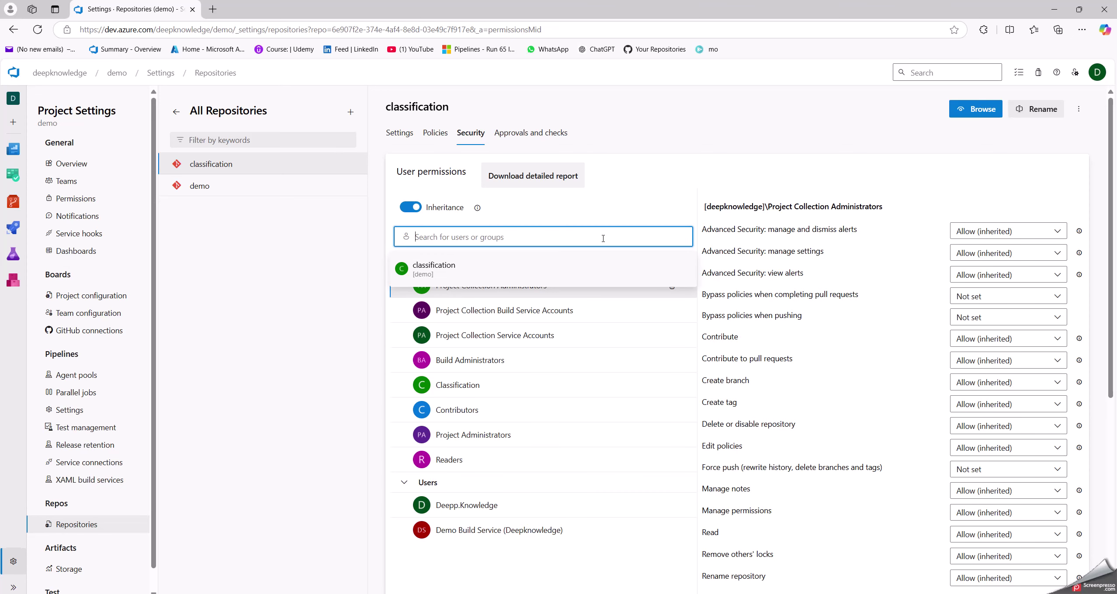
text(test)
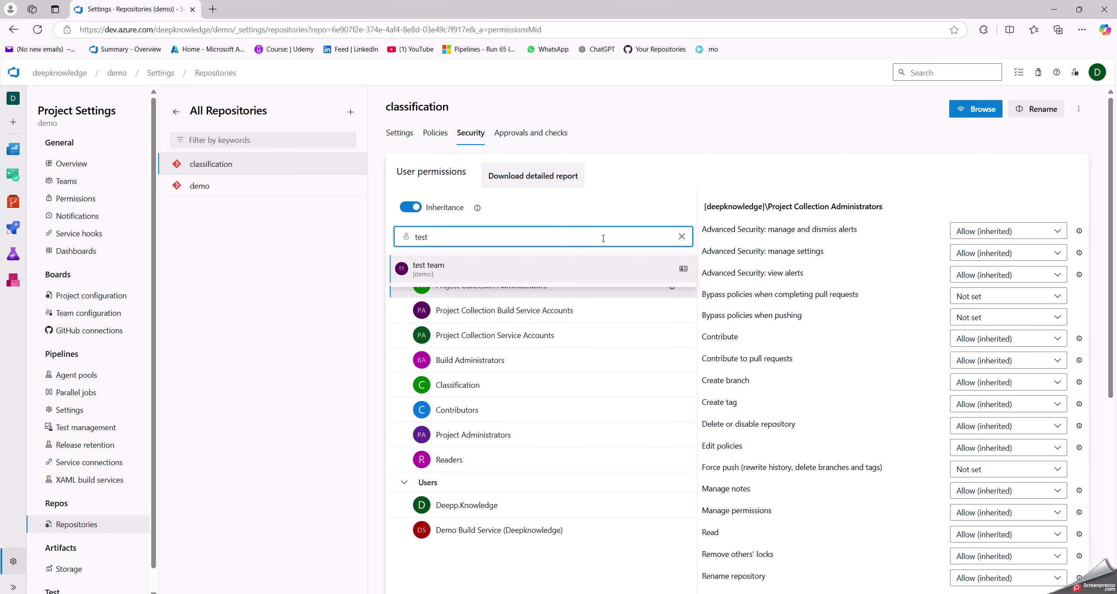
click(542, 261)
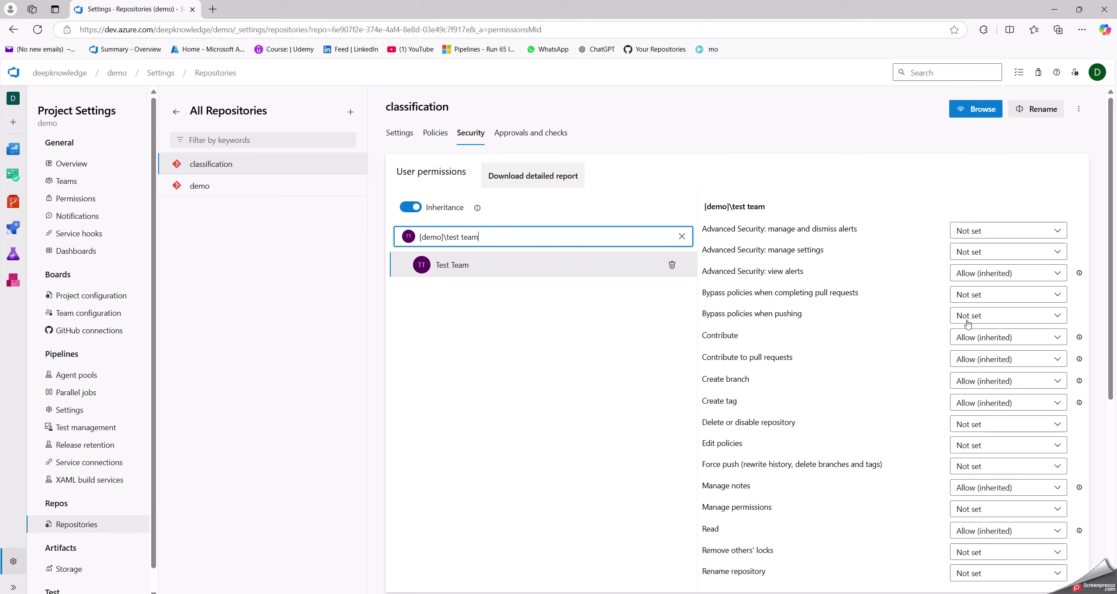
Set the test team's Contribute, Contribute to pull requests, Create branch and Create tag permissions to Deny.
click(1004, 338)
click(982, 395)
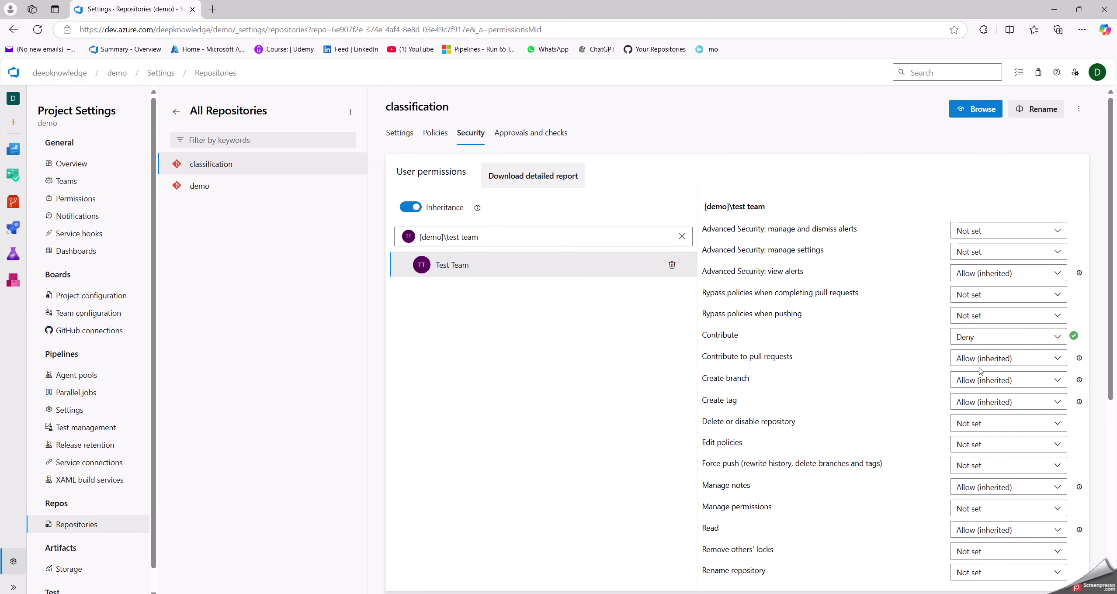
click(976, 362)
click(970, 414)
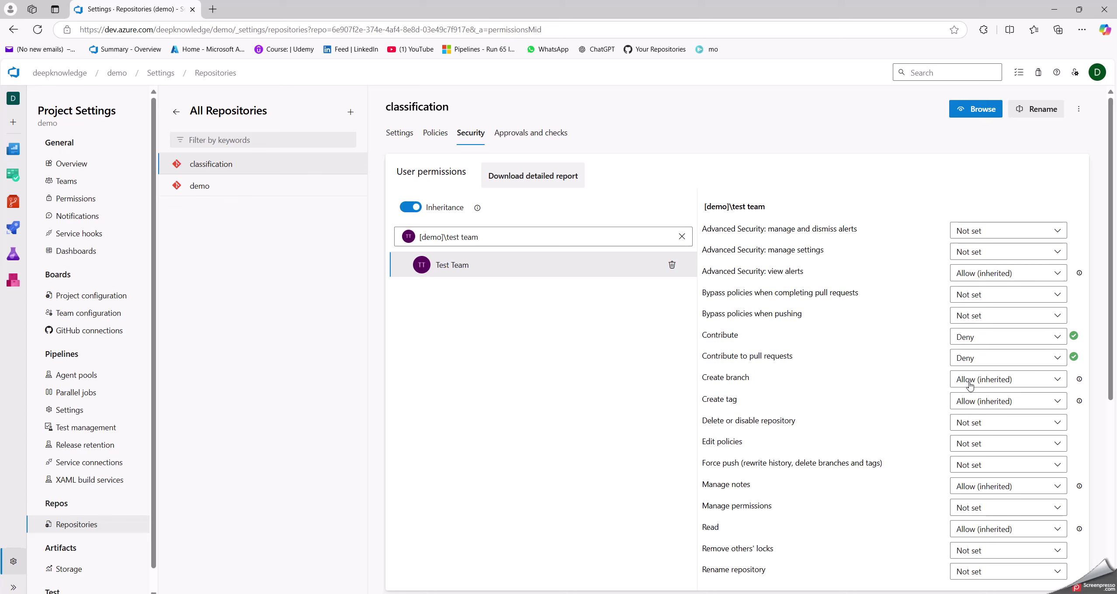
click(970, 384)
click(972, 434)
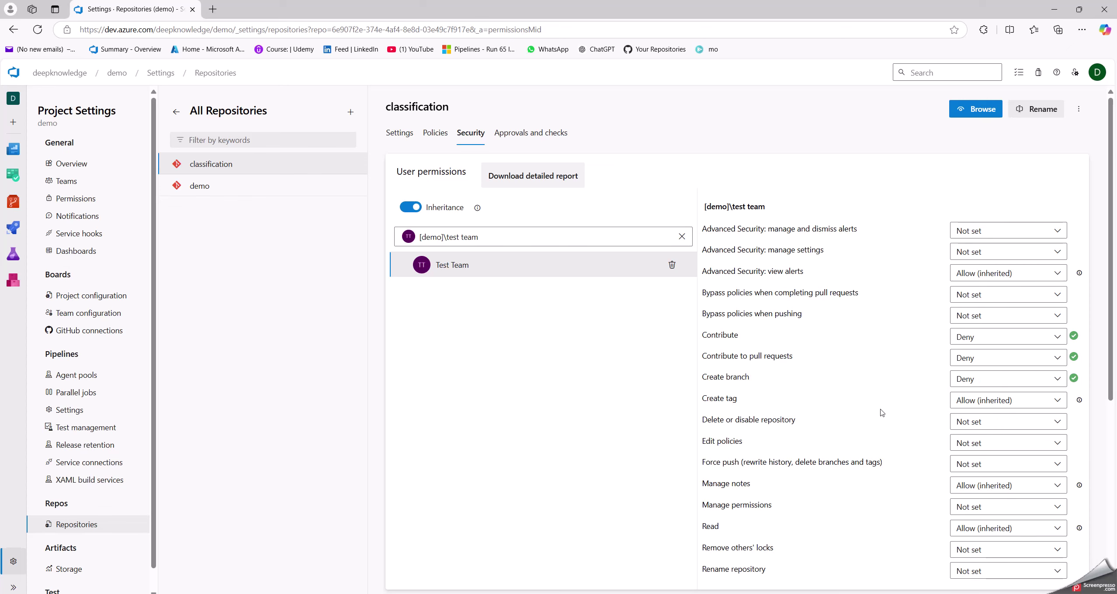
click(983, 406)
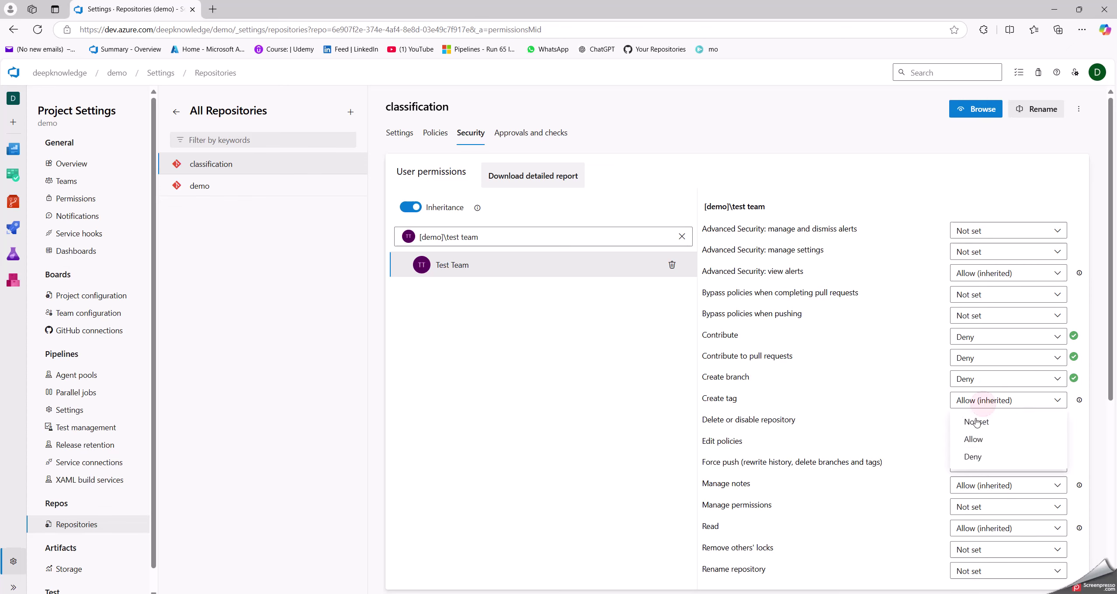
click(975, 459)
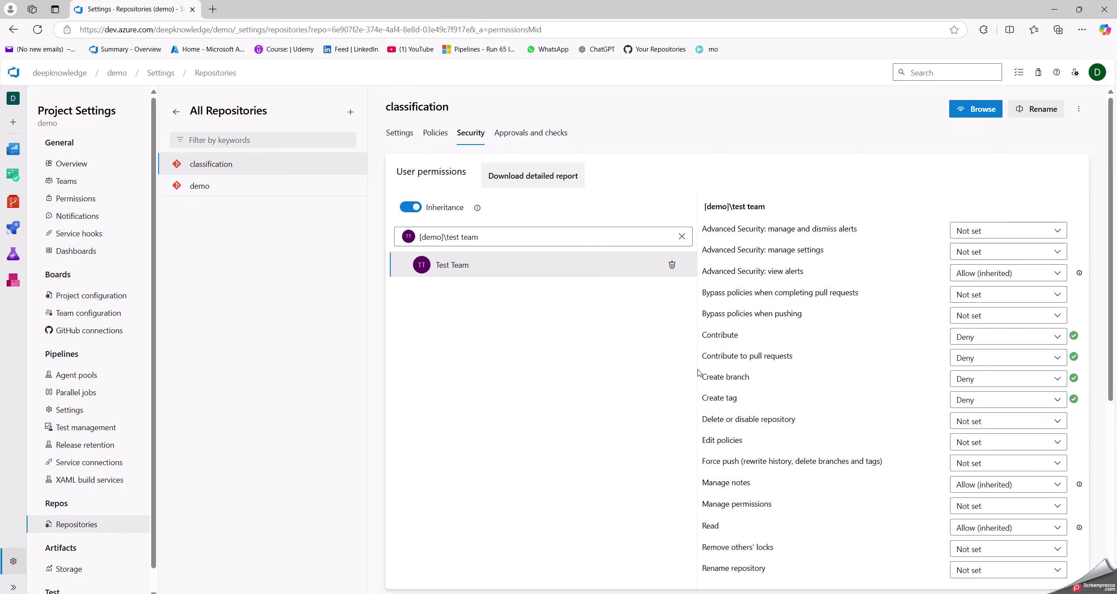
Open the classification repository's files and view the list of repositories in the project.
mouse_move(13, 201)
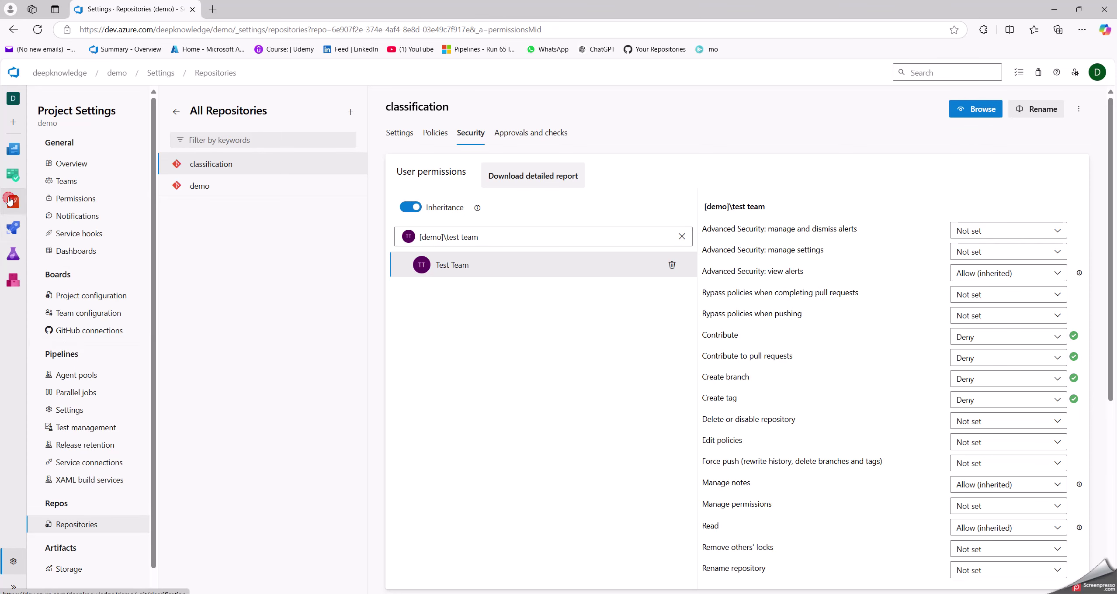
click(70, 194)
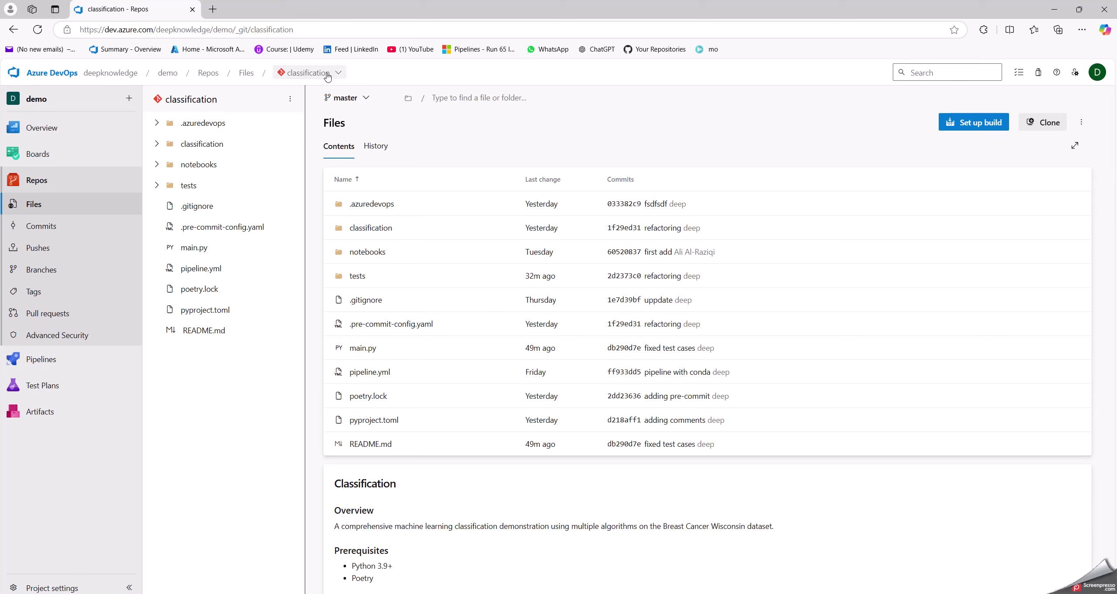
click(328, 76)
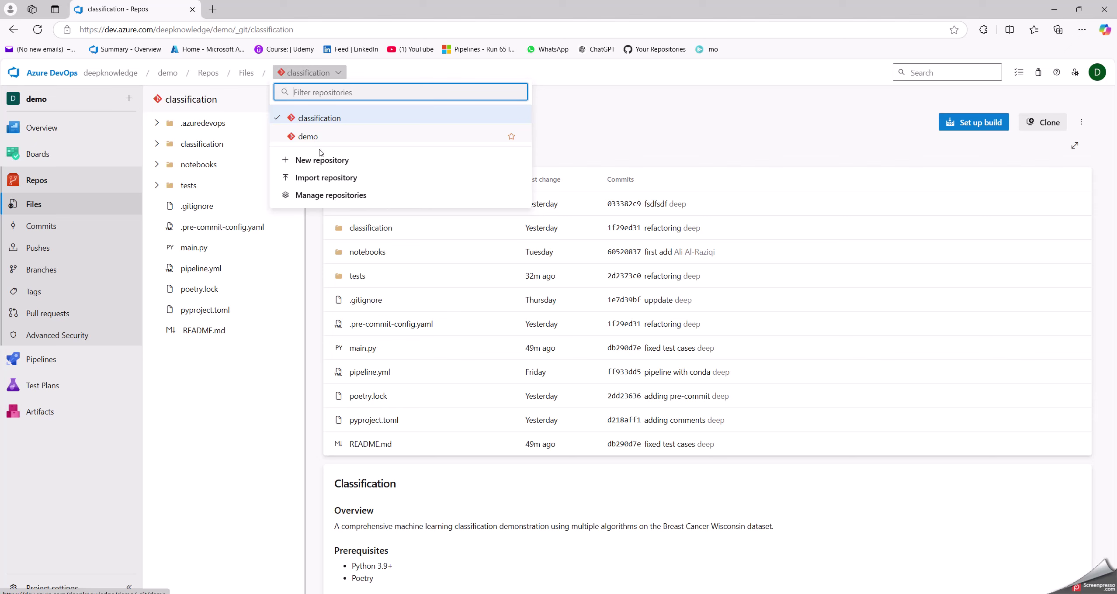
click(223, 418)
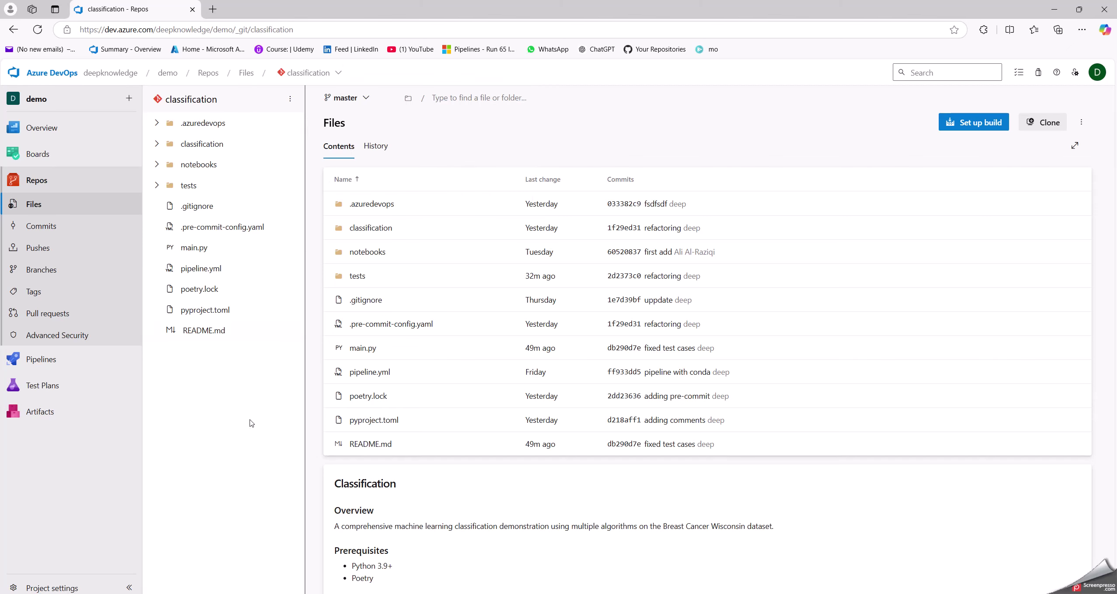